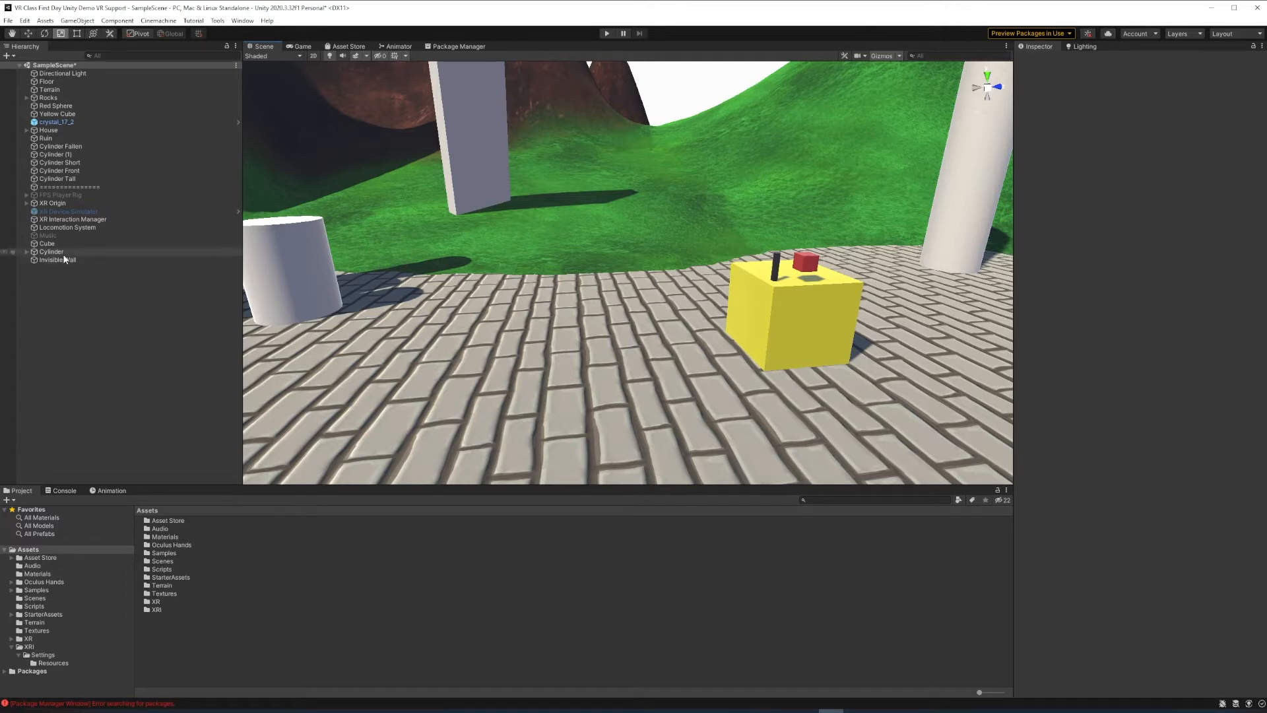
- Duplicate the Yellow Cube and move the copy along the Z axis to about Z -1.16
click(62, 116)
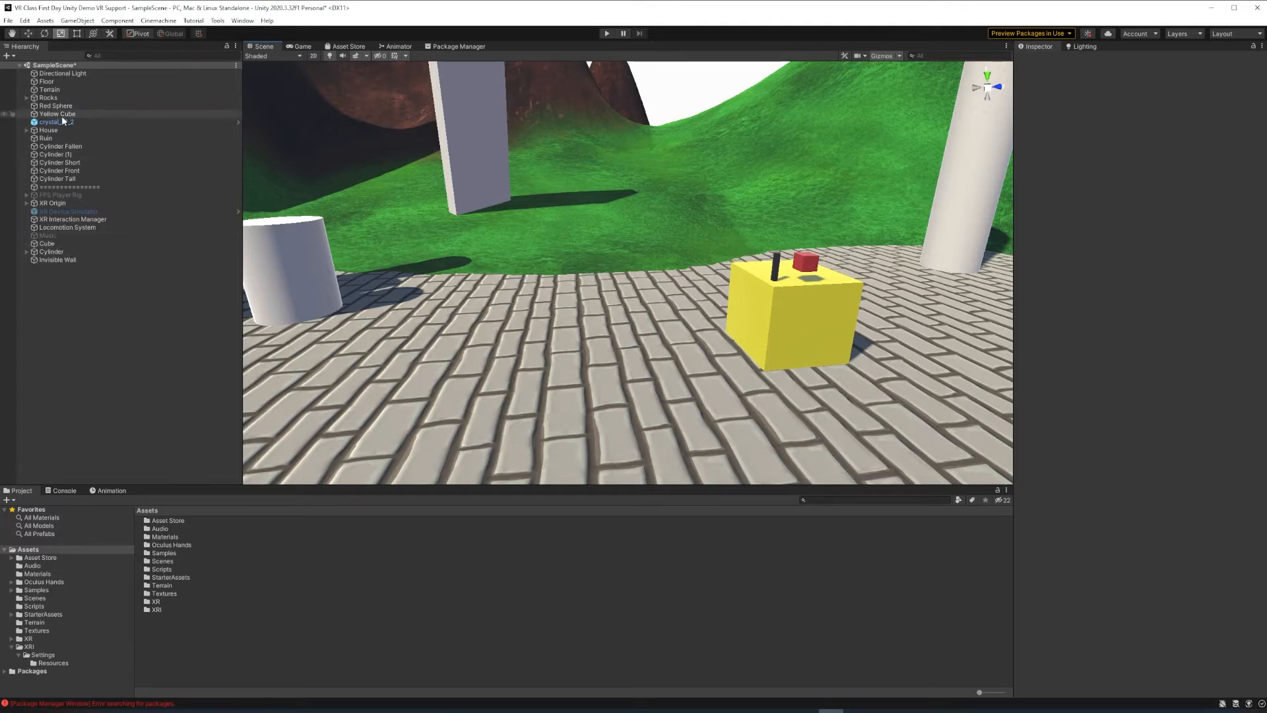
key(ctrl+d)
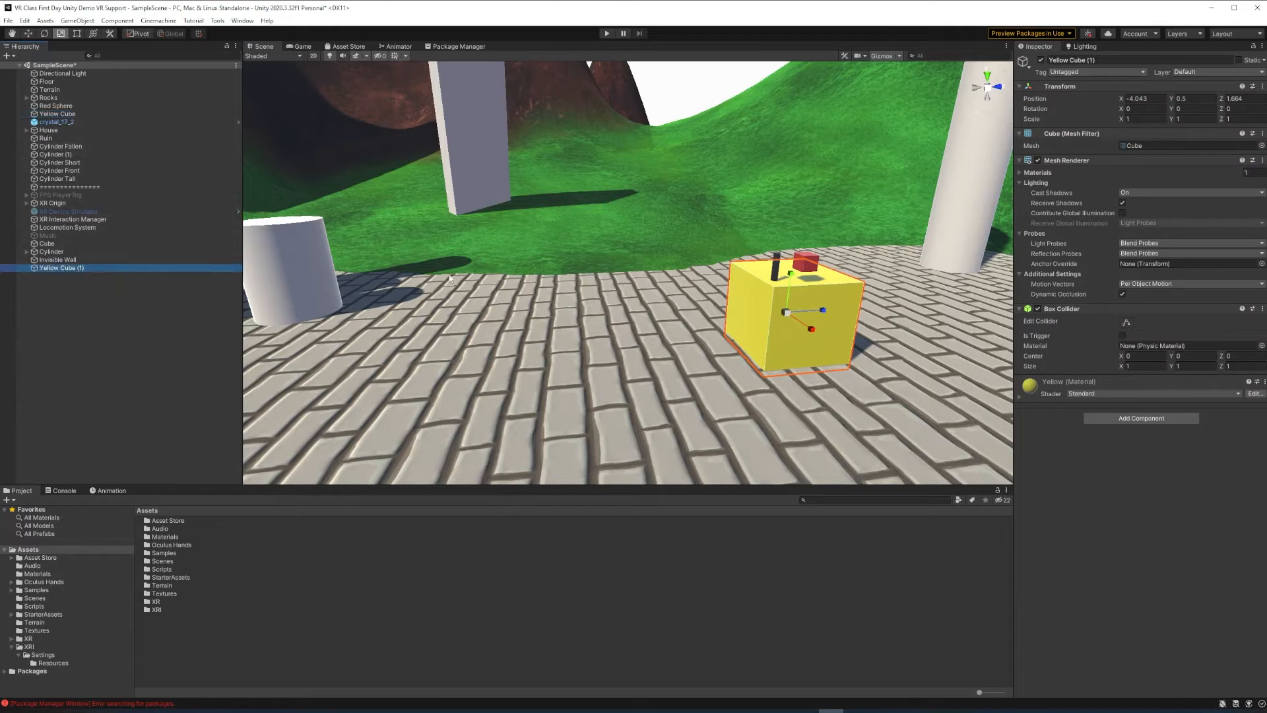
key(w)
drag(824, 311, 585, 324)
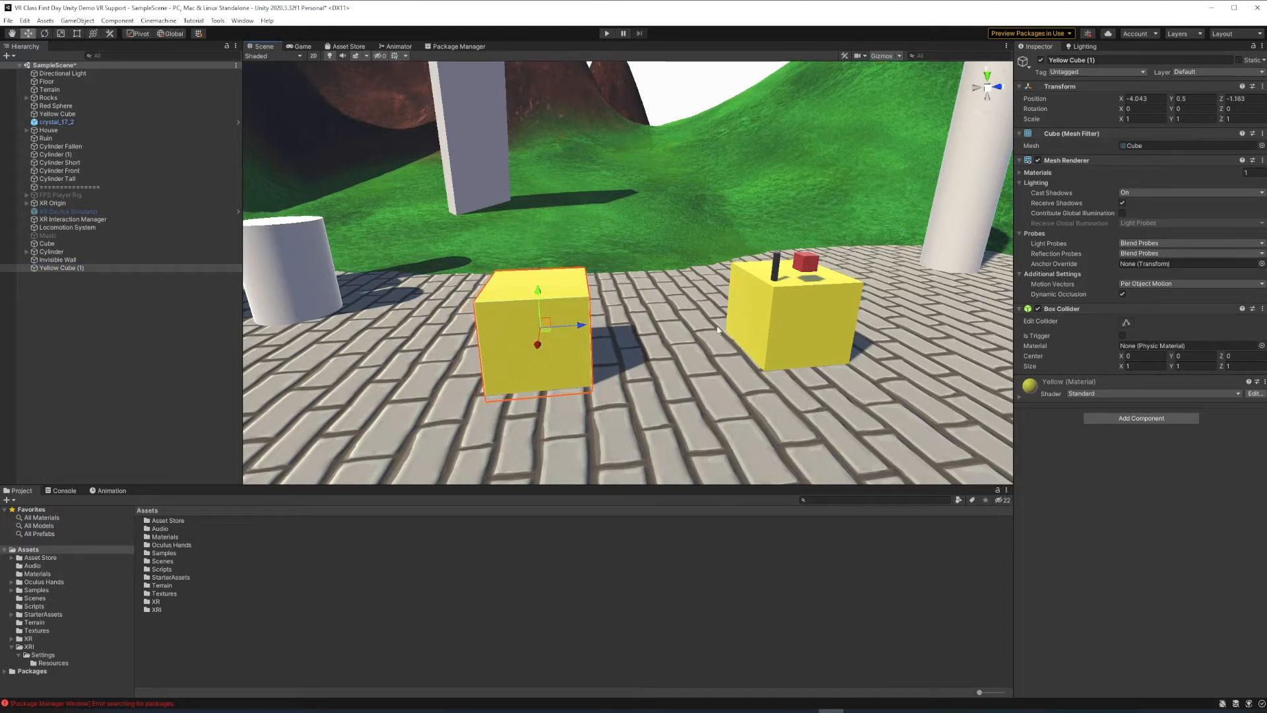
- Add a new 3D cylinder to the scene and name it ButtonBase
click(66, 284)
right_click(66, 285)
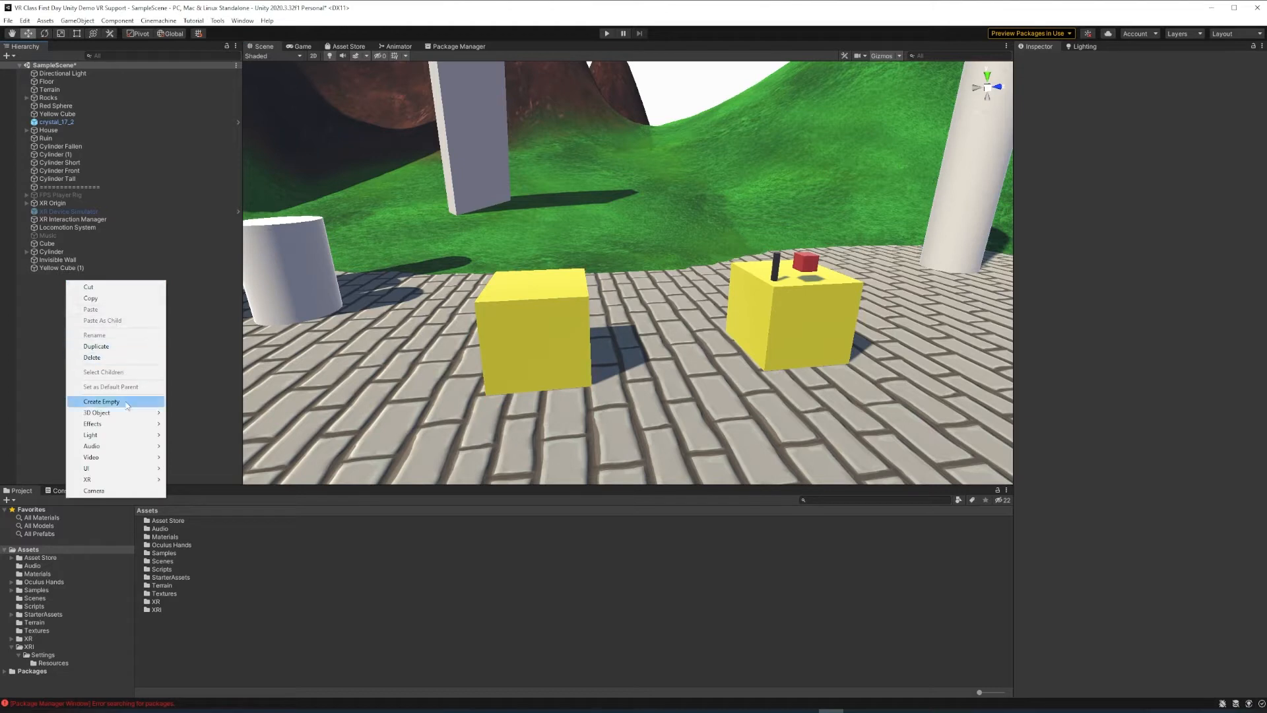
mouse_move(128, 414)
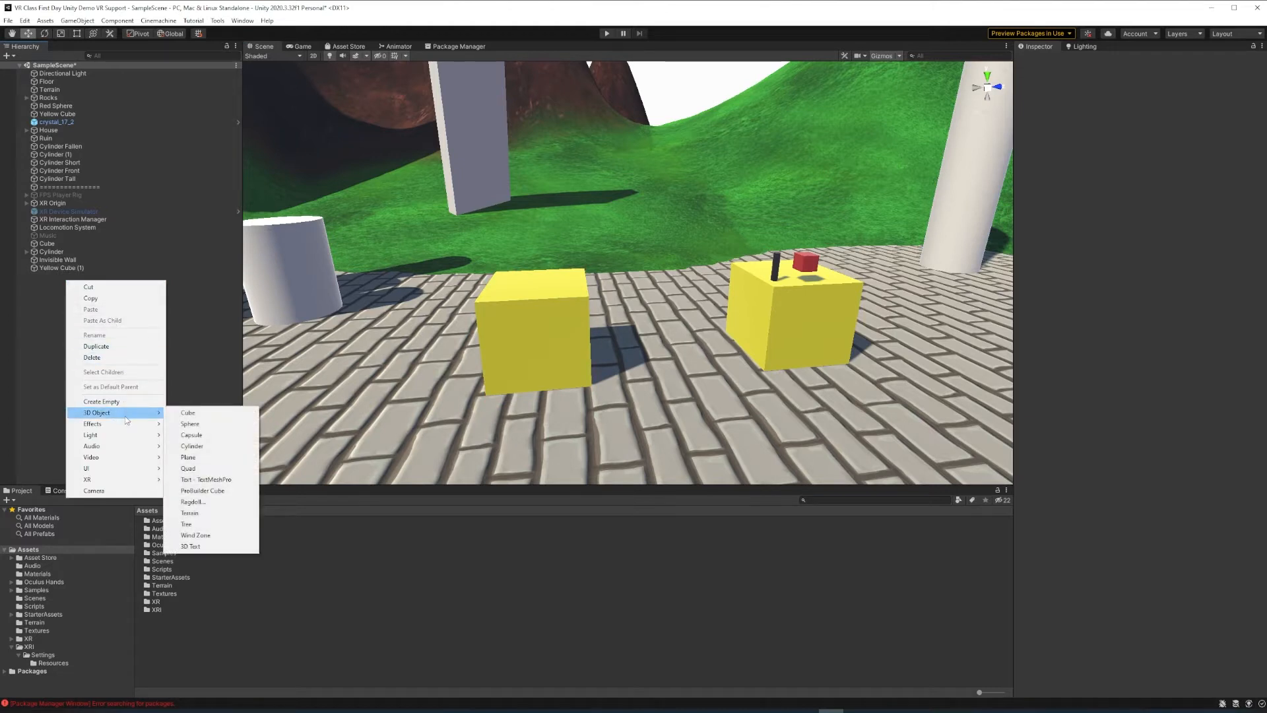
click(199, 447)
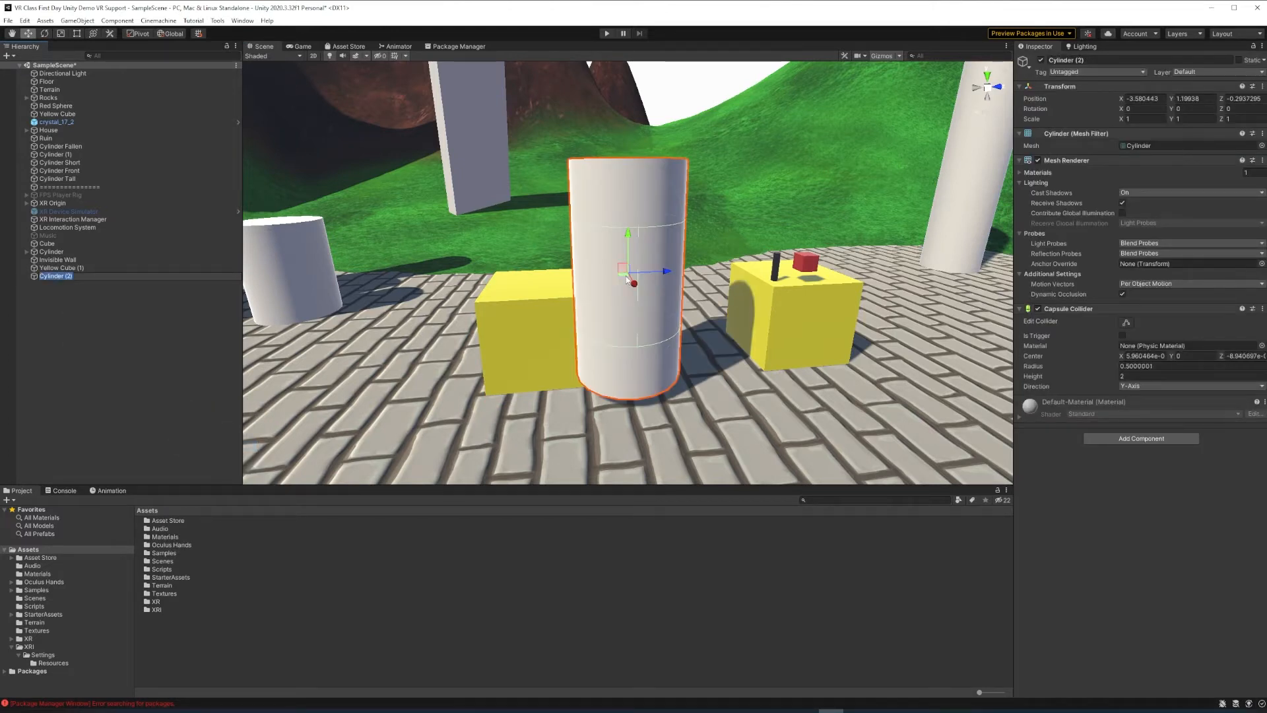
text(I)
text(ButtonB)
text(ase)
key(Return)
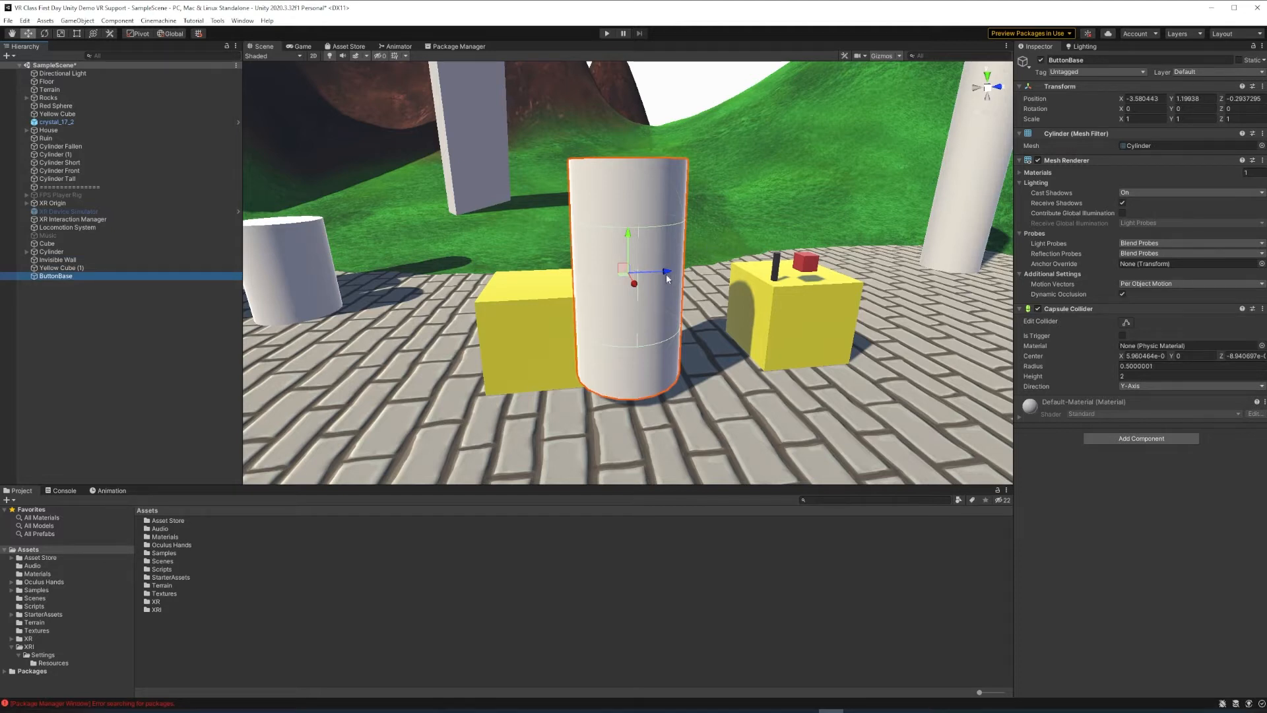
- Shrink ButtonBase uniformly to about 0.186 and position it over the duplicated cube at about X -3.75, Y 1.18, Z -1.17
key(r)
drag(632, 272, 859, 313)
key(w)
right_drag(859, 314, 697, 298)
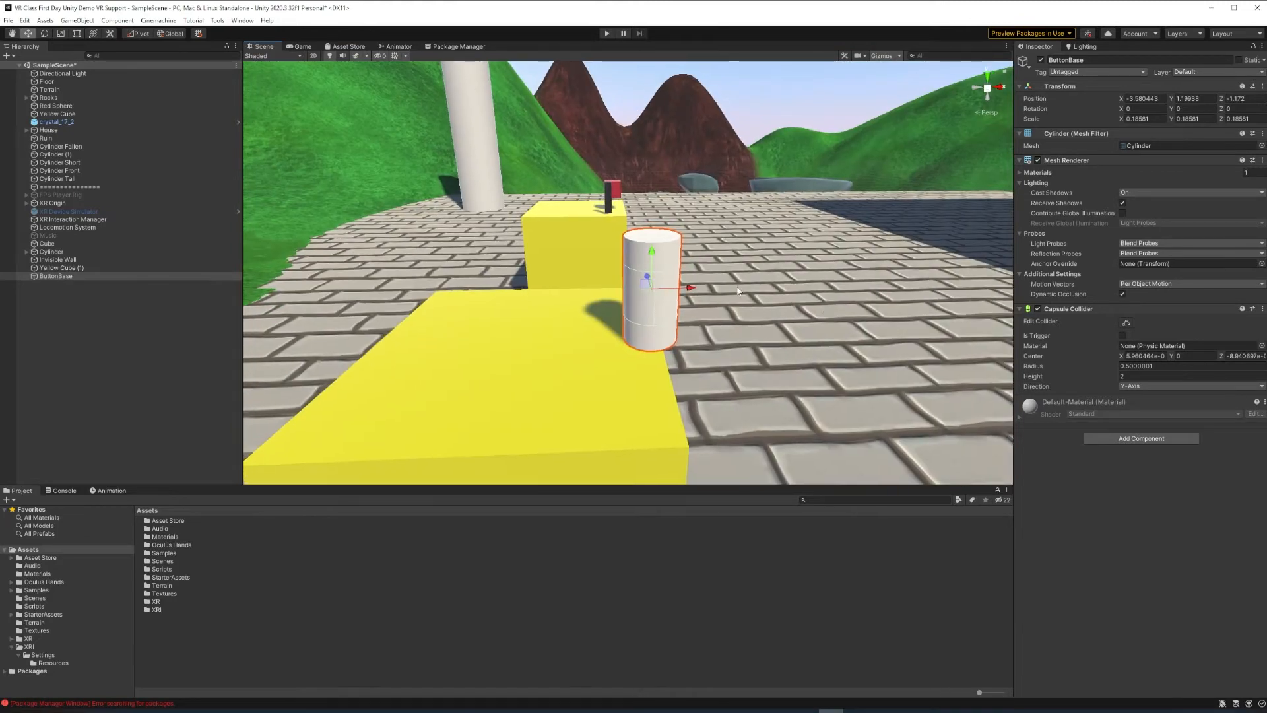
drag(688, 289, 643, 294)
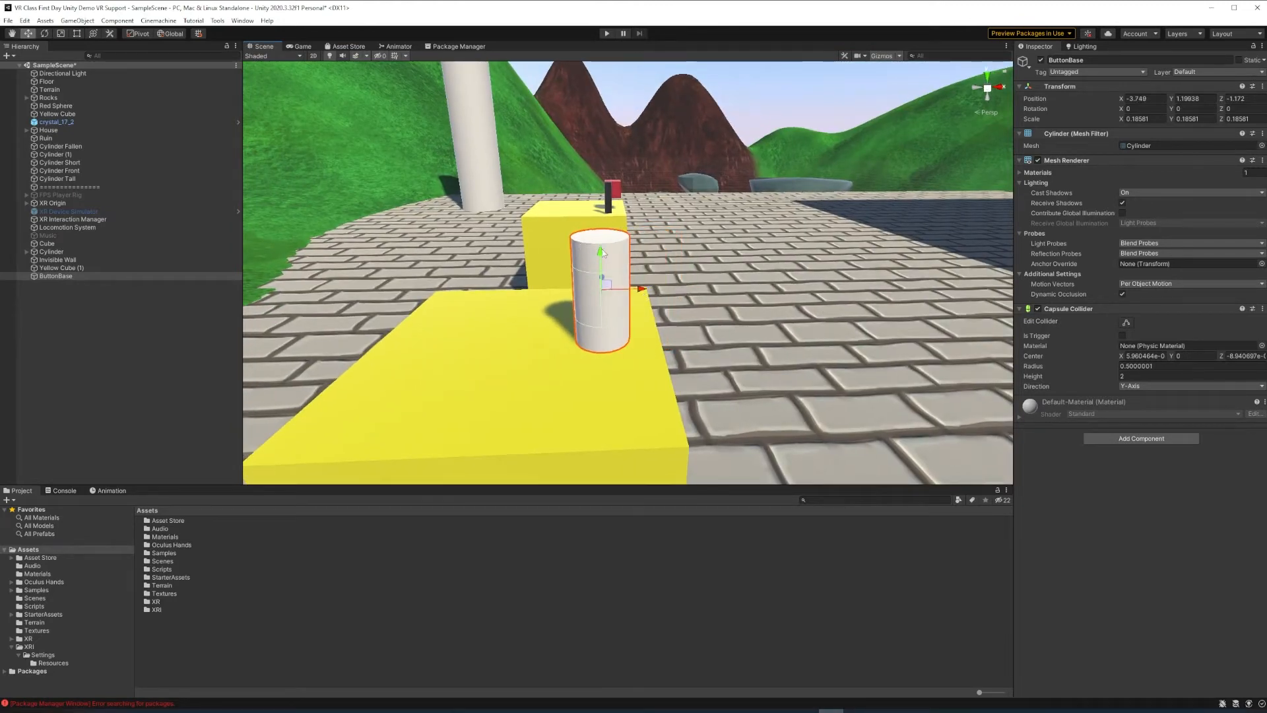
drag(603, 252, 604, 259)
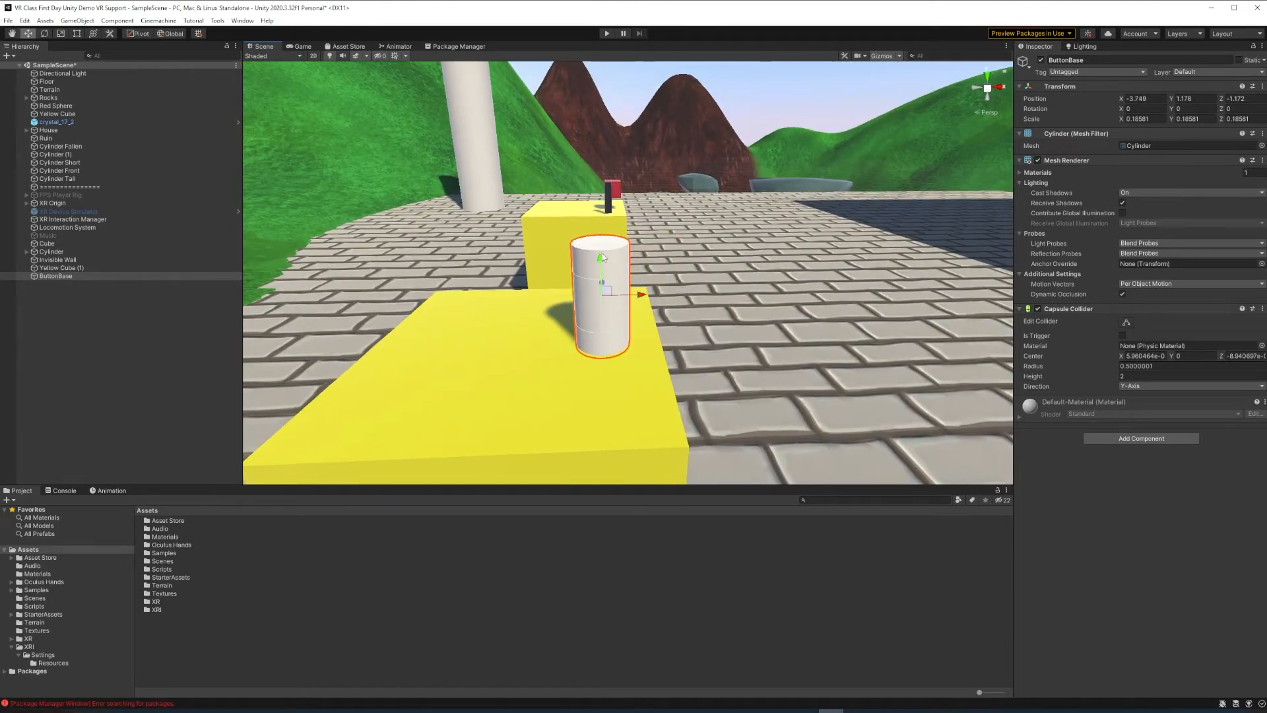
- Flatten ButtonBase to a Y scale of about 0.024 and lower it onto the cube's top at about Y 1.033
key(r)
drag(602, 254, 975, 309)
key(w)
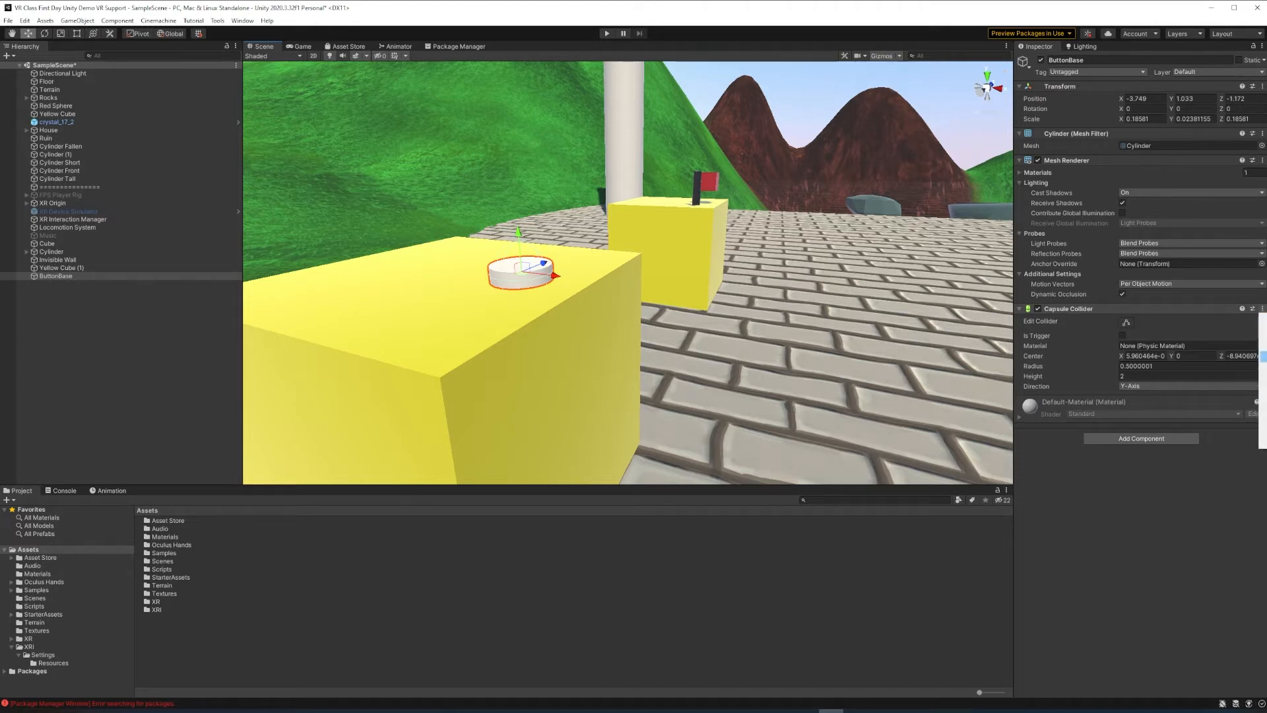
- Replace ButtonBase's Capsule Collider with a Box Collider
click(1263, 356)
click(1138, 349)
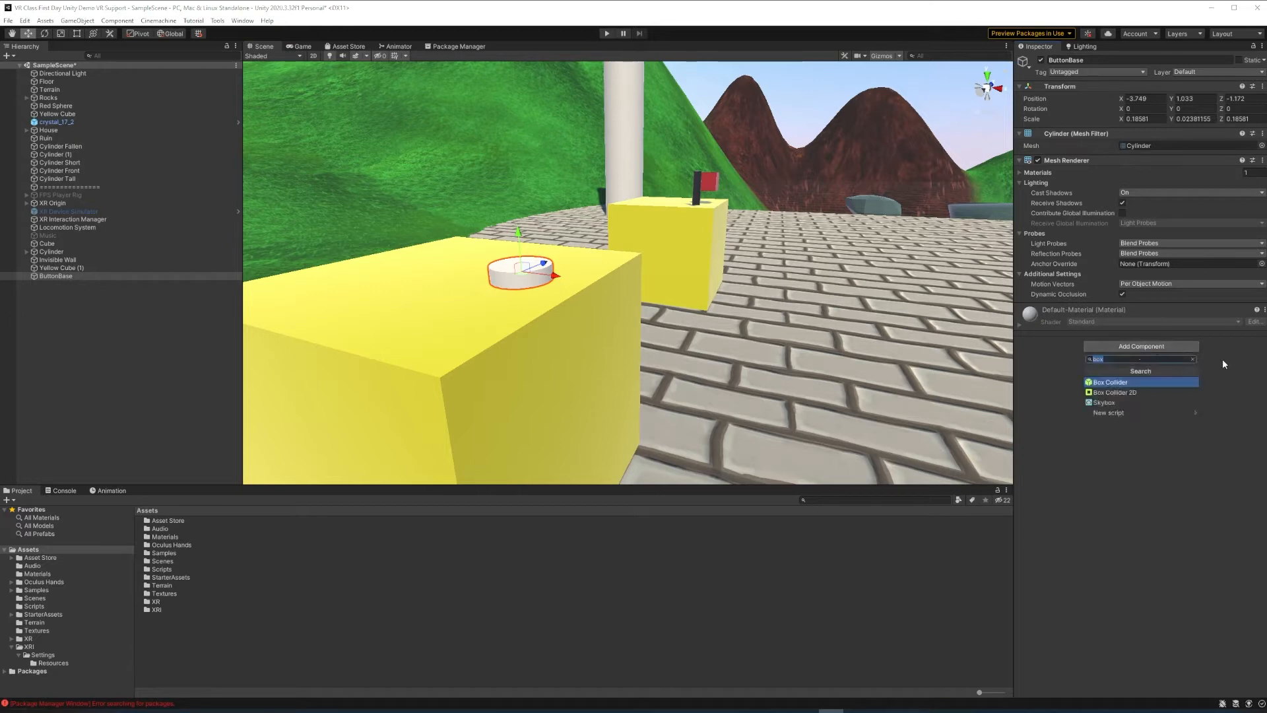
key(Return)
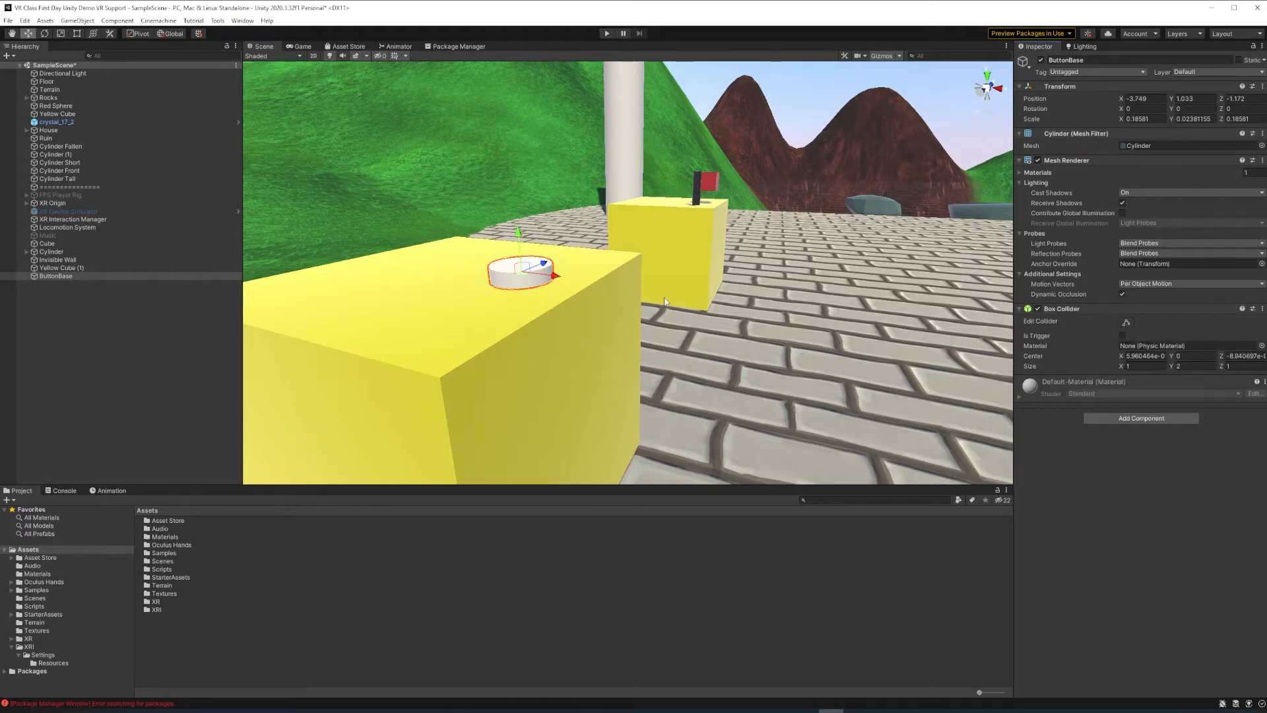
- Duplicate ButtonBase and make the copy a child of the original
scroll(570, 267, up, 5)
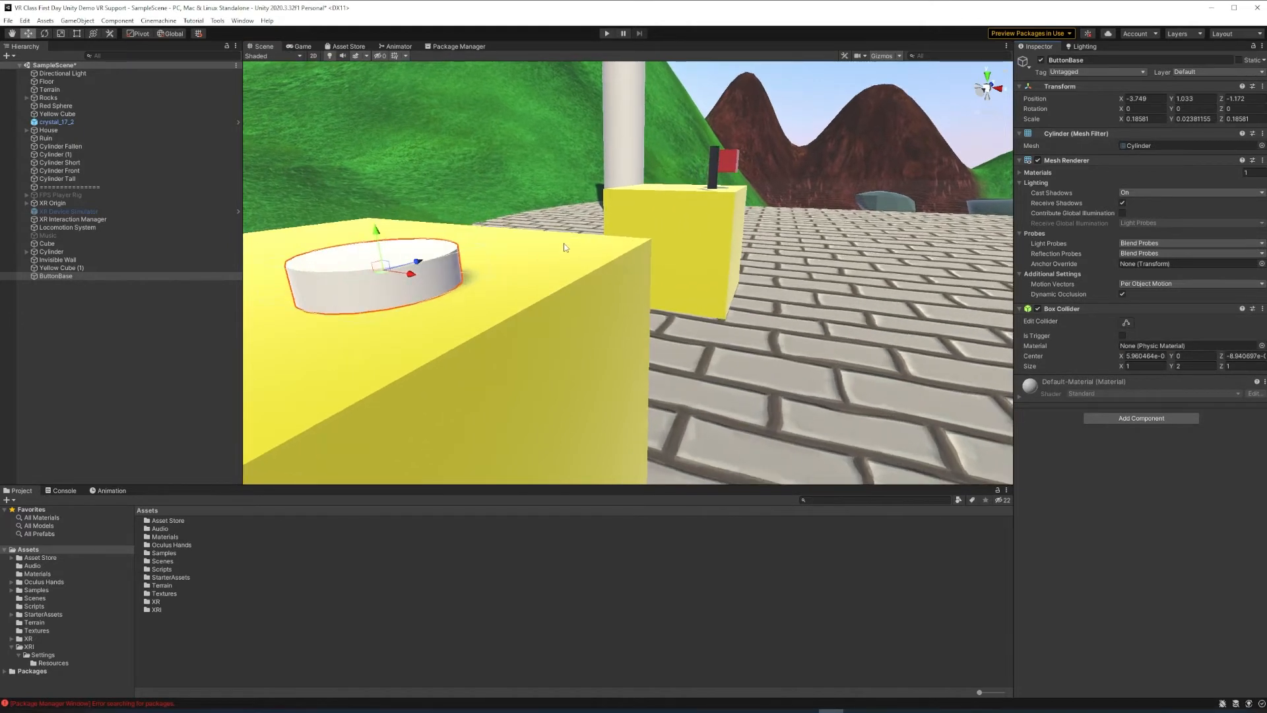
scroll(569, 252, up, 2)
middle_drag(568, 254, 713, 255)
scroll(713, 255, up, 4)
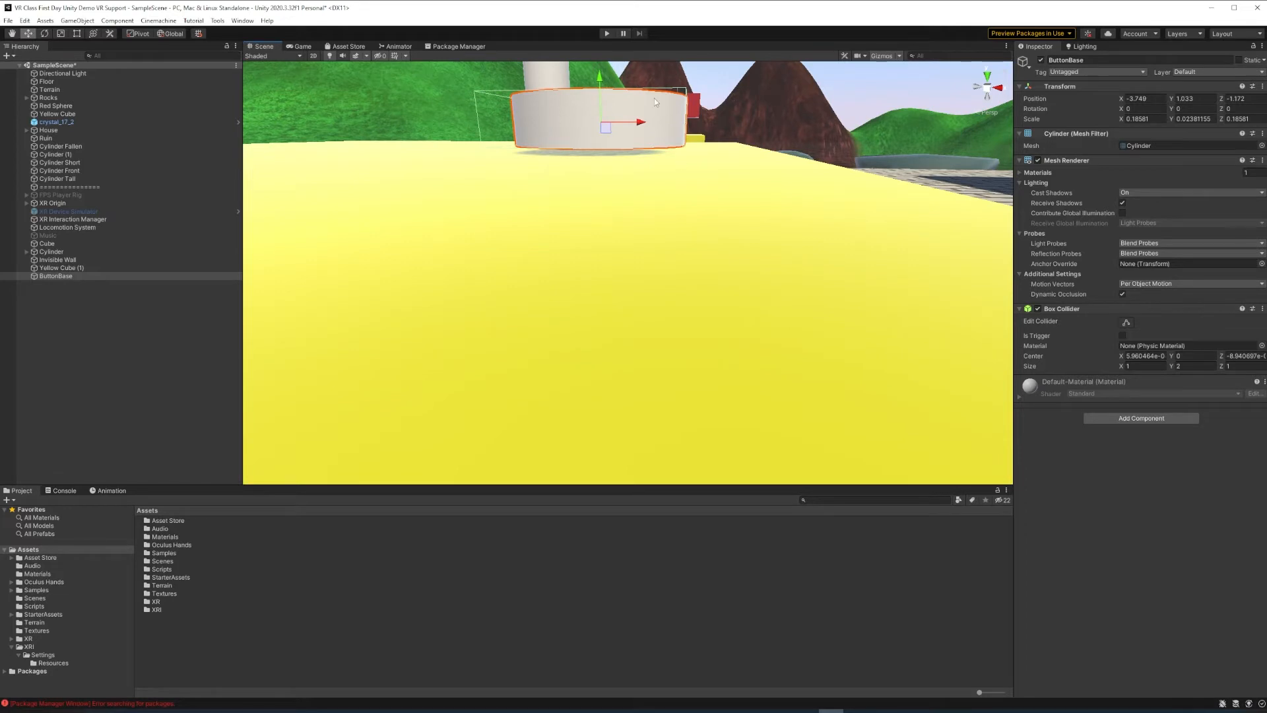
alt+drag(738, 96, 719, 144)
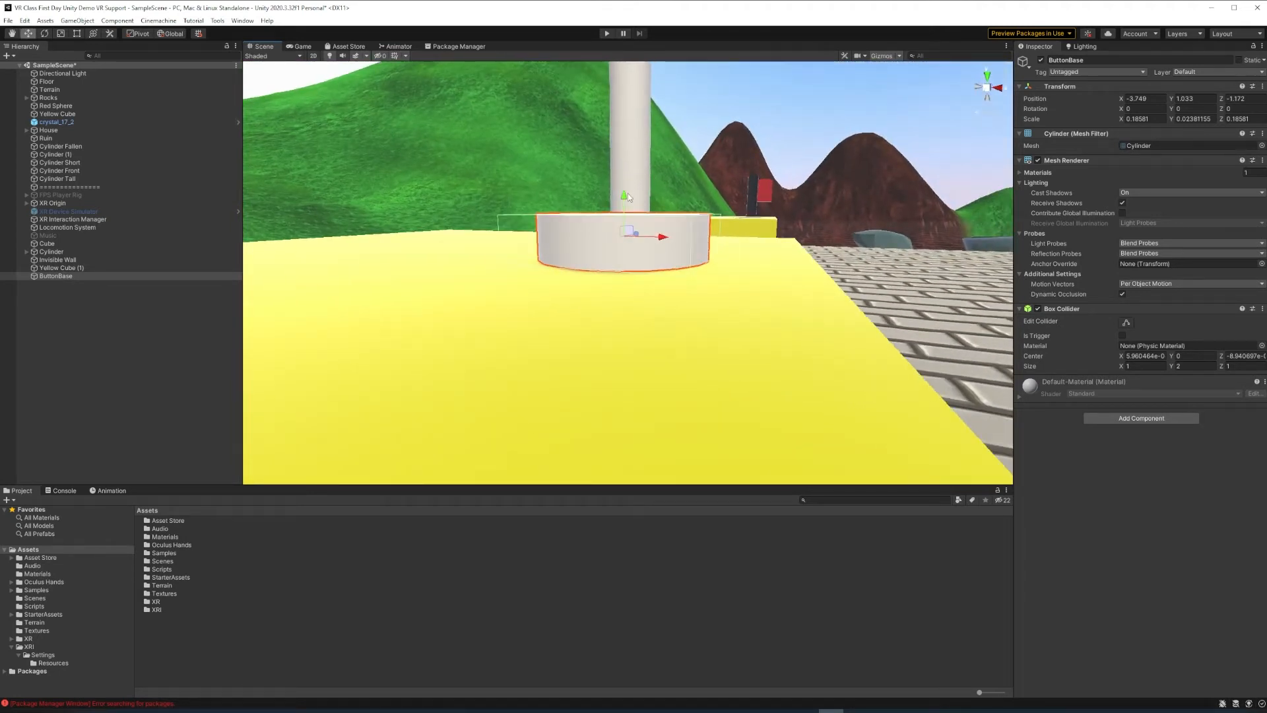
key(q)
alt+drag(763, 160, 567, 335)
click(65, 279)
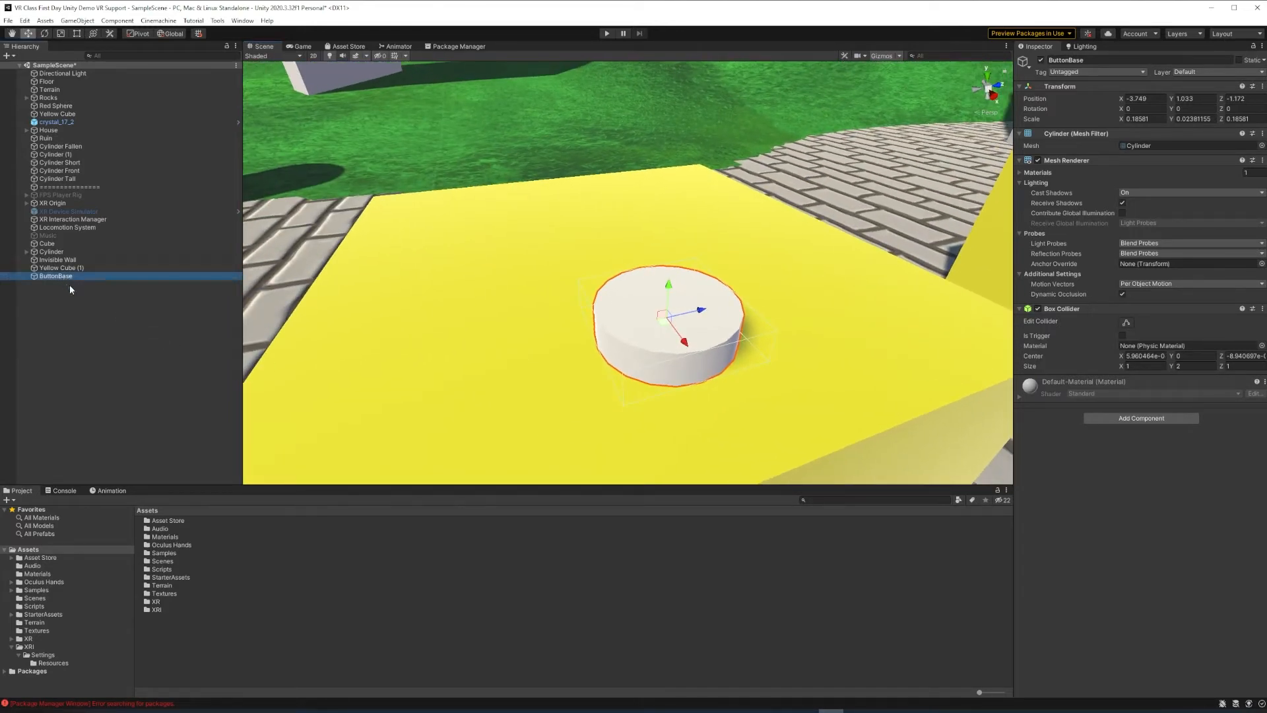
key(ctrl+d)
drag(62, 288, 60, 277)
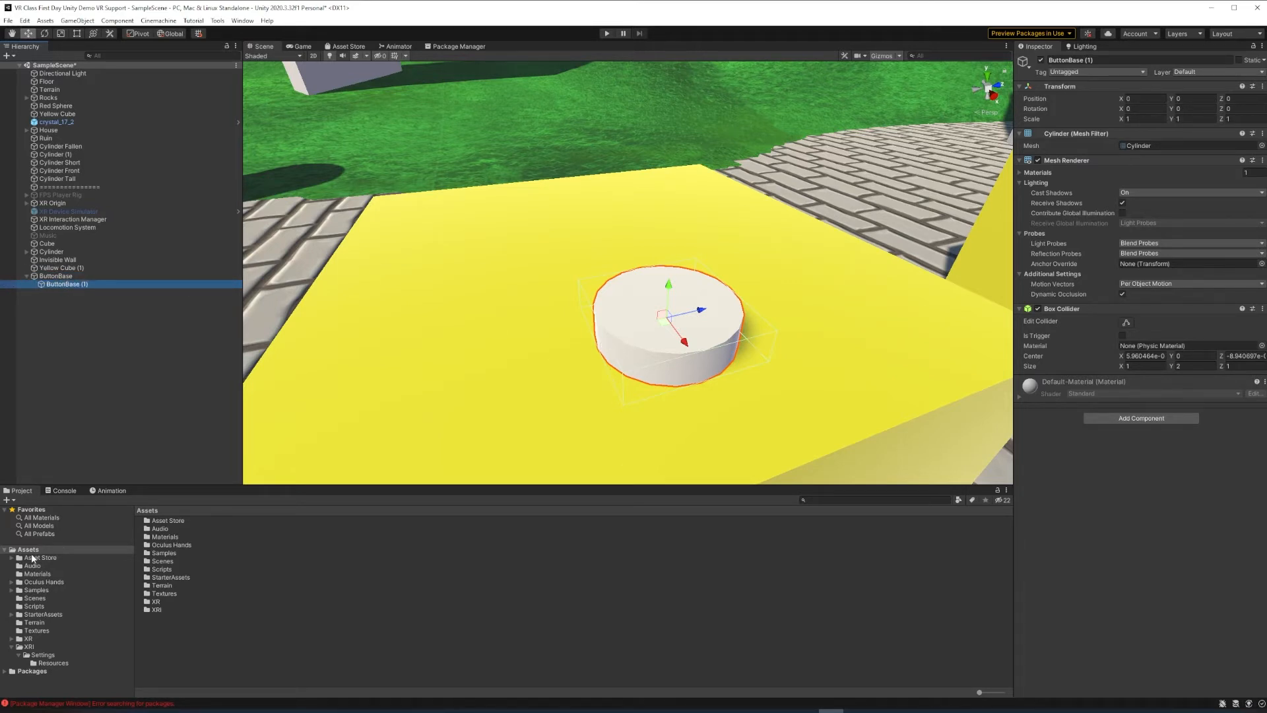
- Apply the Red material from the Materials folder to the child cylinder under ButtonBase
click(32, 574)
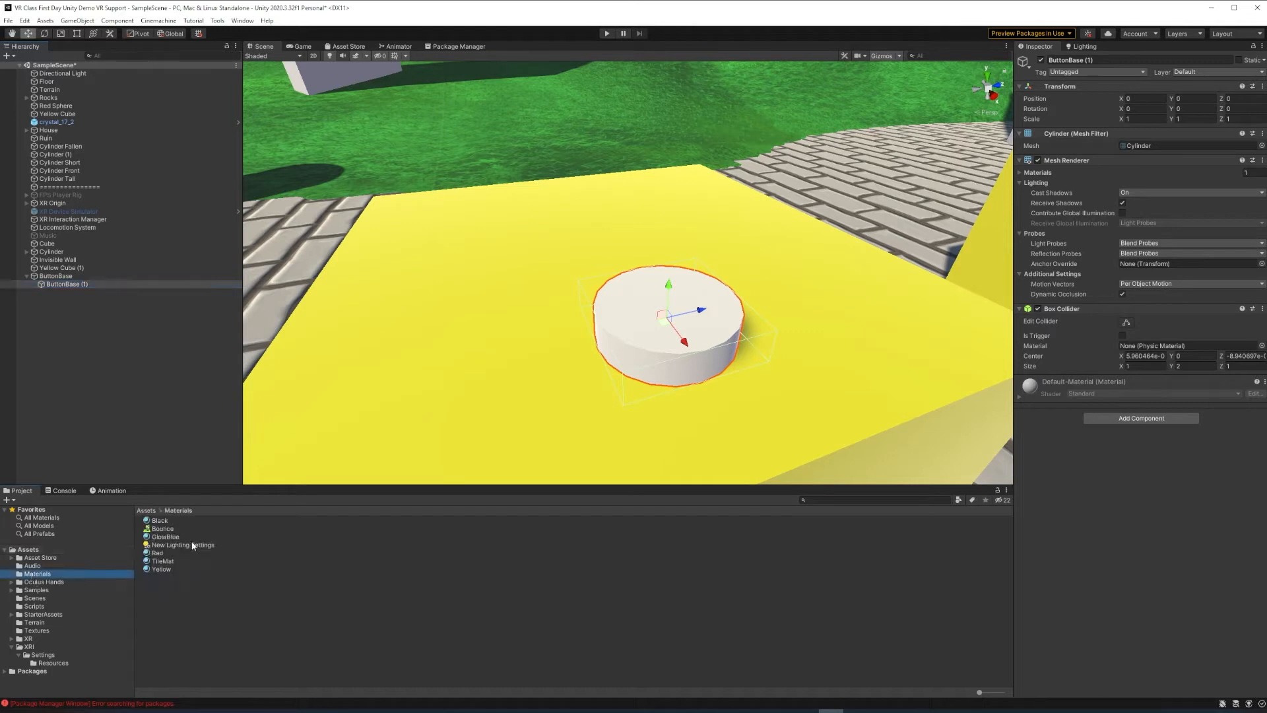
drag(158, 553, 66, 287)
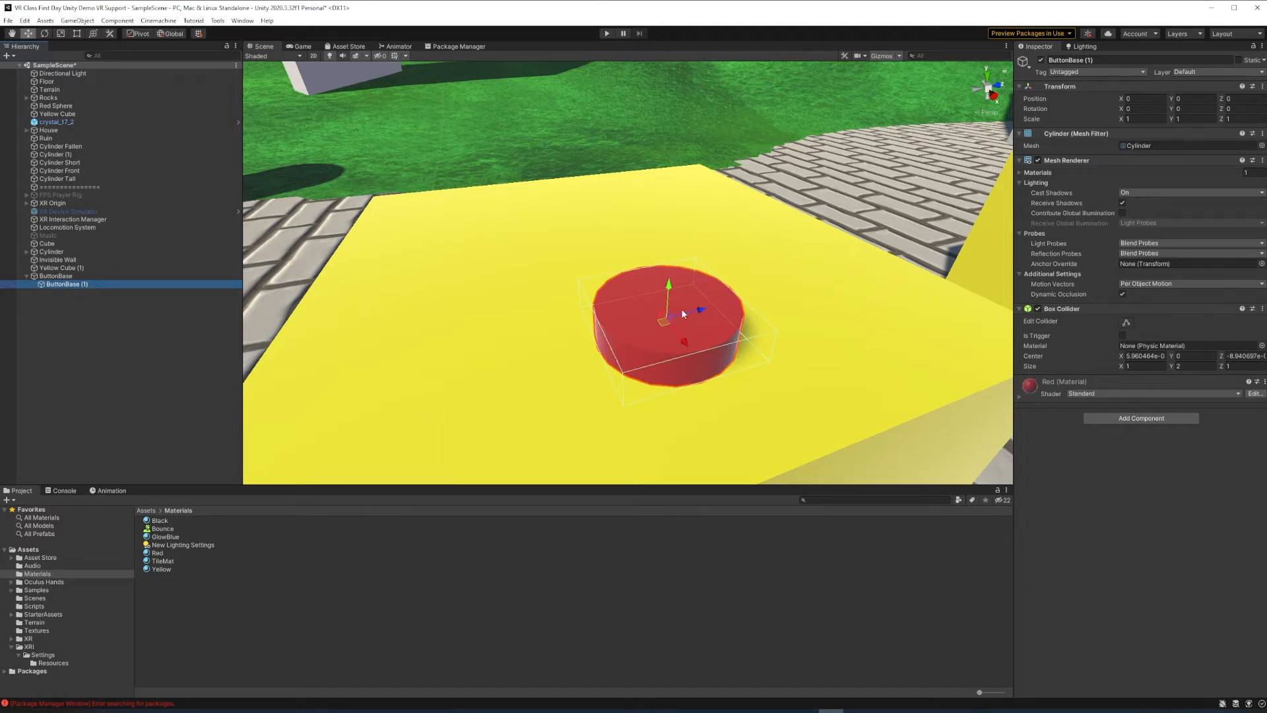
- Scale the red child cylinder uniformly to 0.79 and raise it to a local Y position of about 1.34
key(r)
drag(667, 318, 675, 263)
key(w)
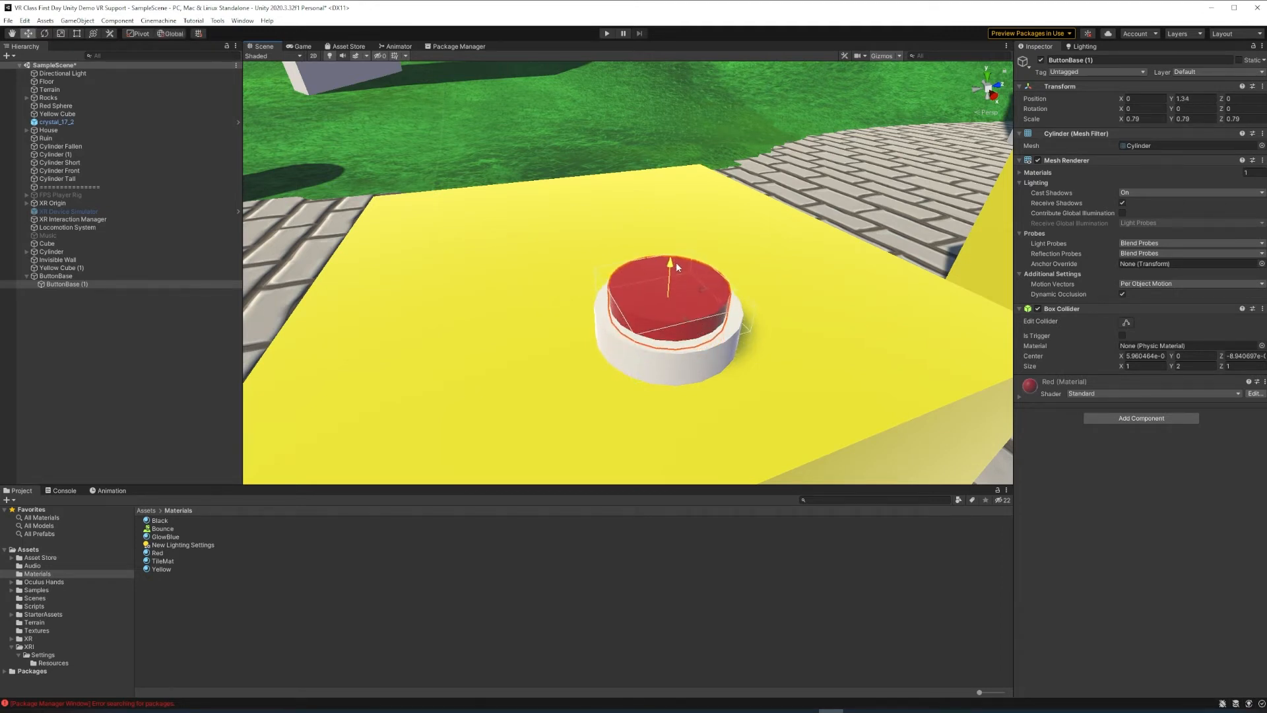
- Rename the red child cylinder to Clicker
right_drag(656, 294, 653, 235)
click(82, 285)
key(F2)
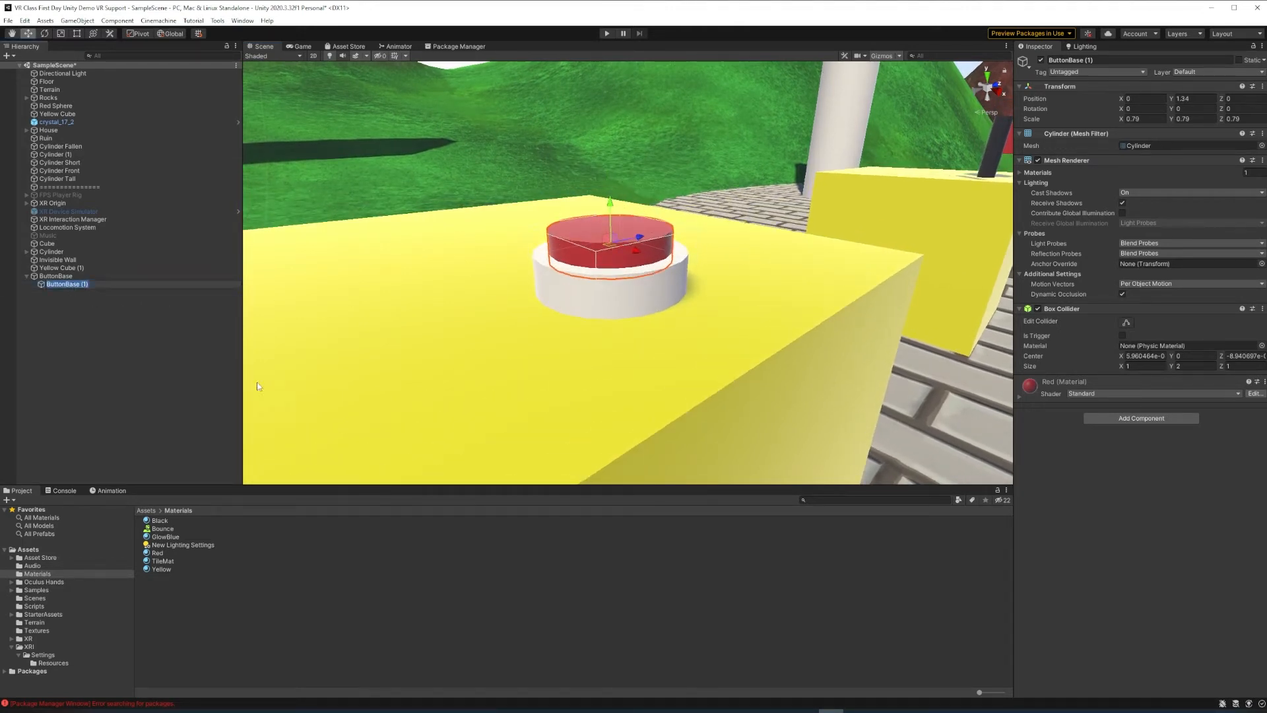
text(Clicker)
key(Return)
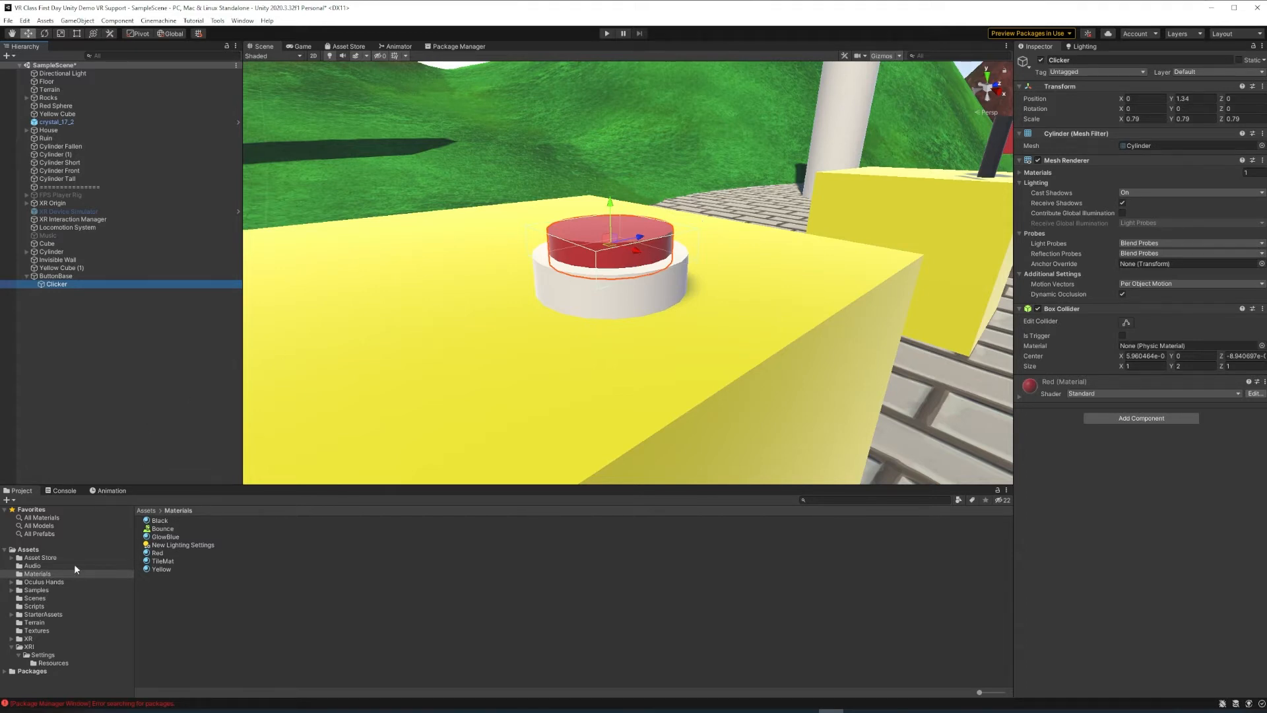
- Create a folder named Animations in the project's Assets folder
click(30, 549)
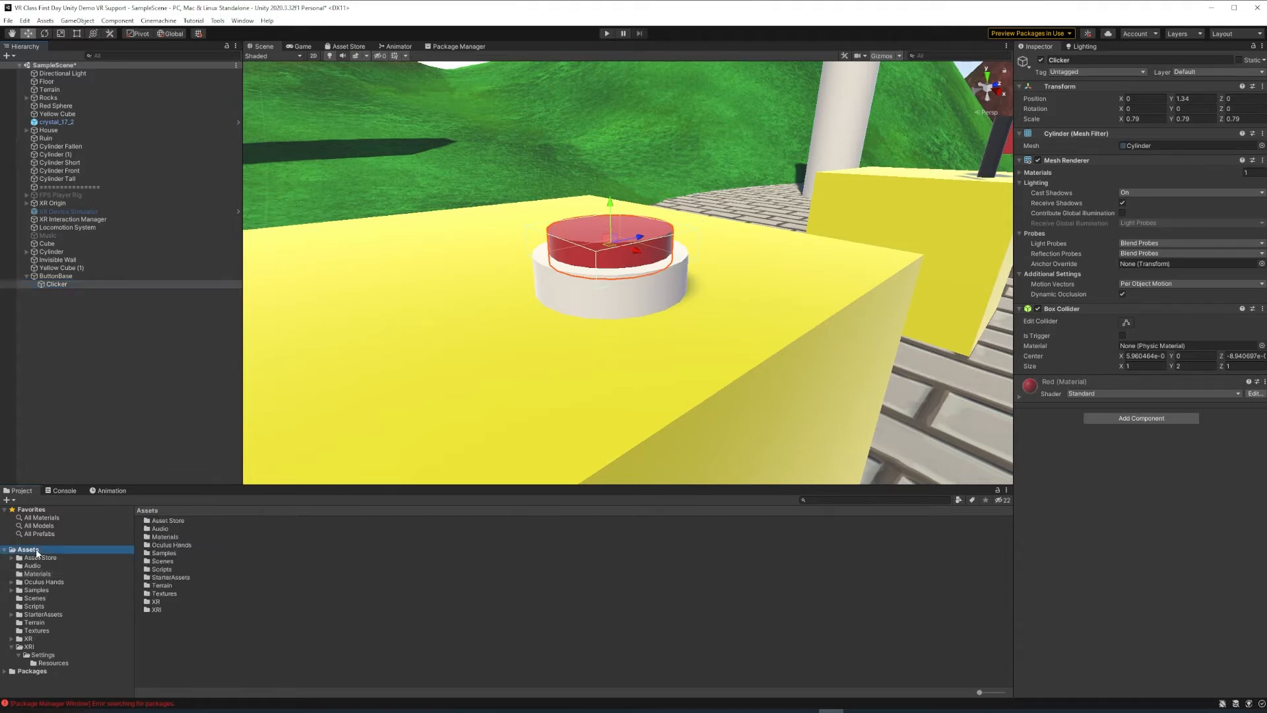
right_click(182, 638)
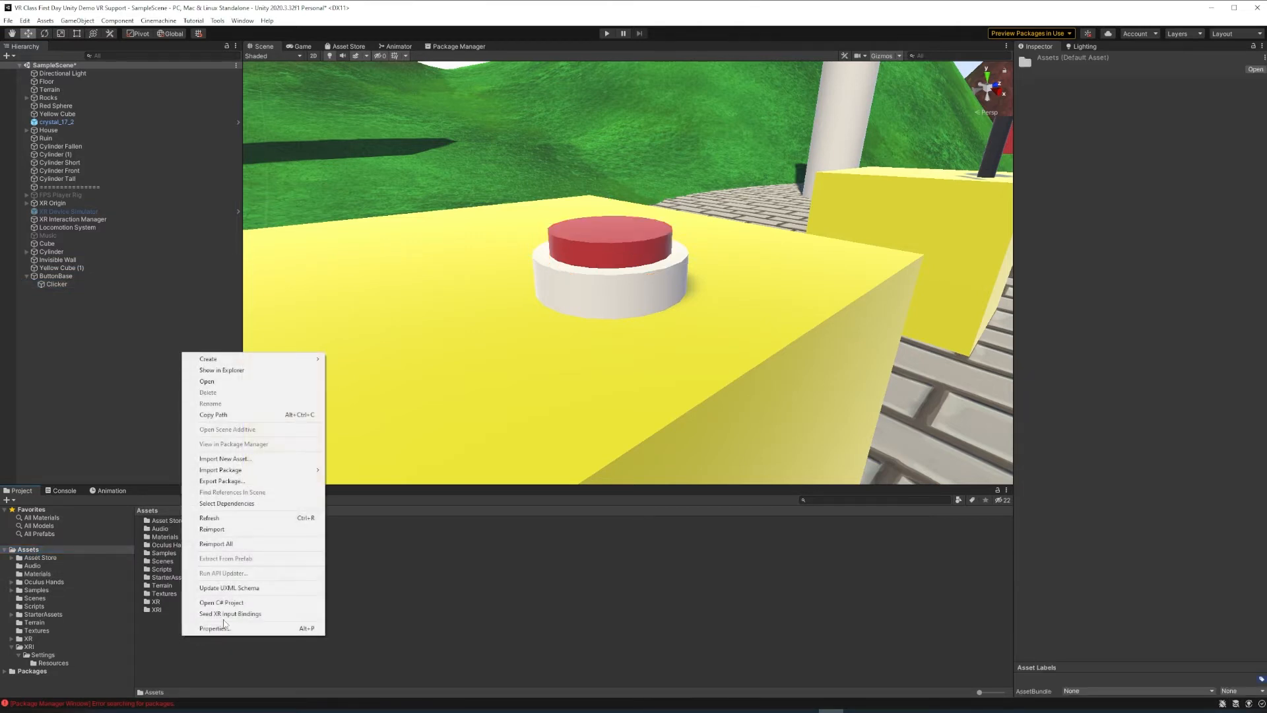
mouse_move(274, 357)
click(350, 285)
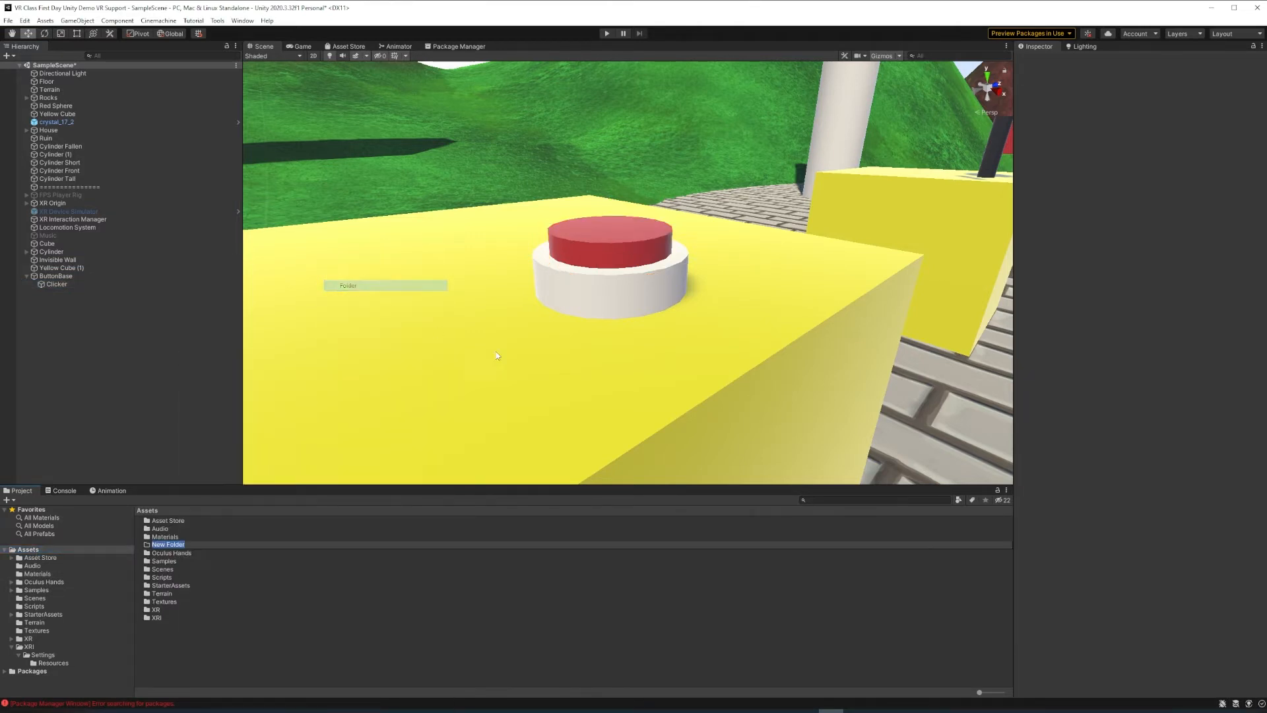
text(Animations)
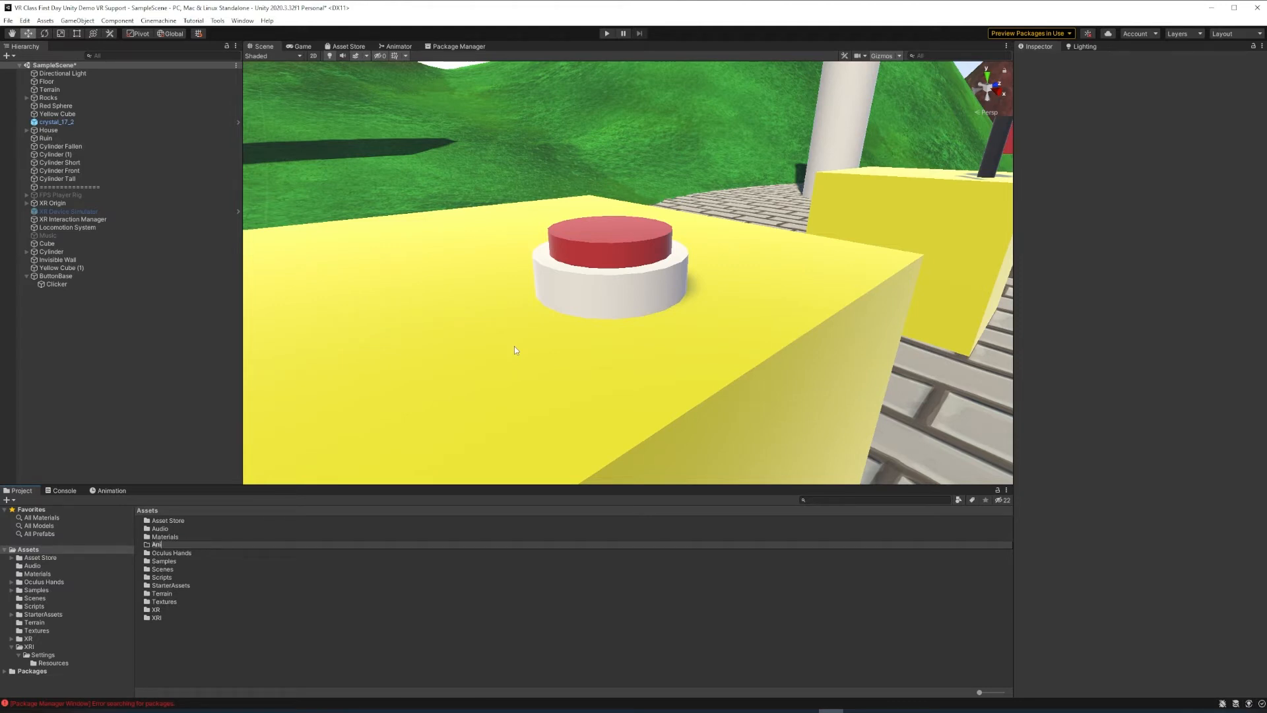
key(Return)
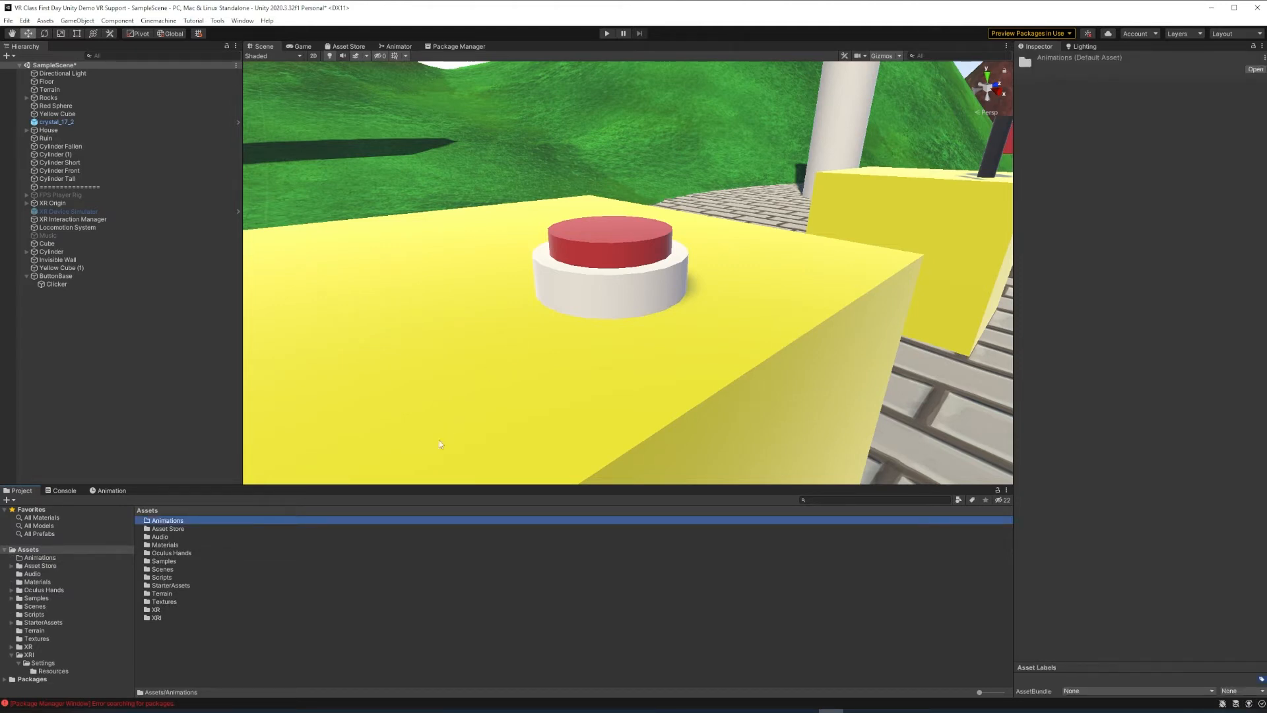
- Create an Animator Controller named Button inside the Animations folder
double_click(173, 521)
right_click(192, 546)
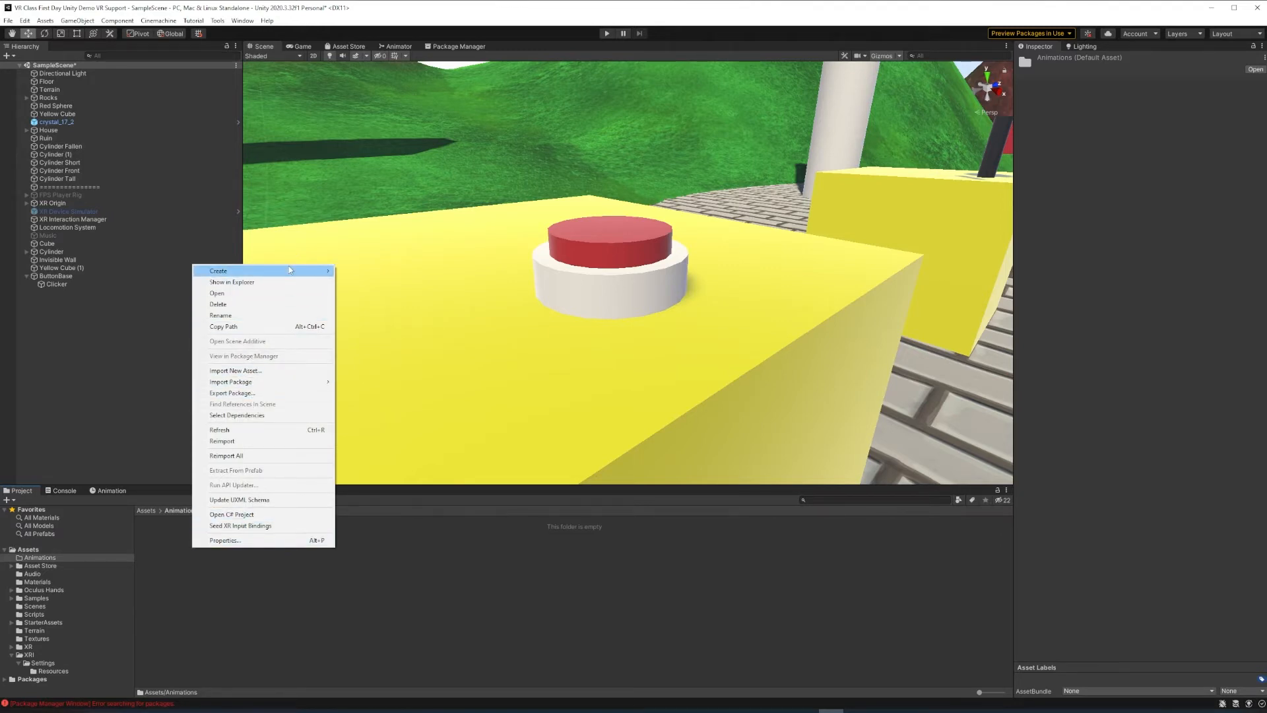
mouse_move(289, 267)
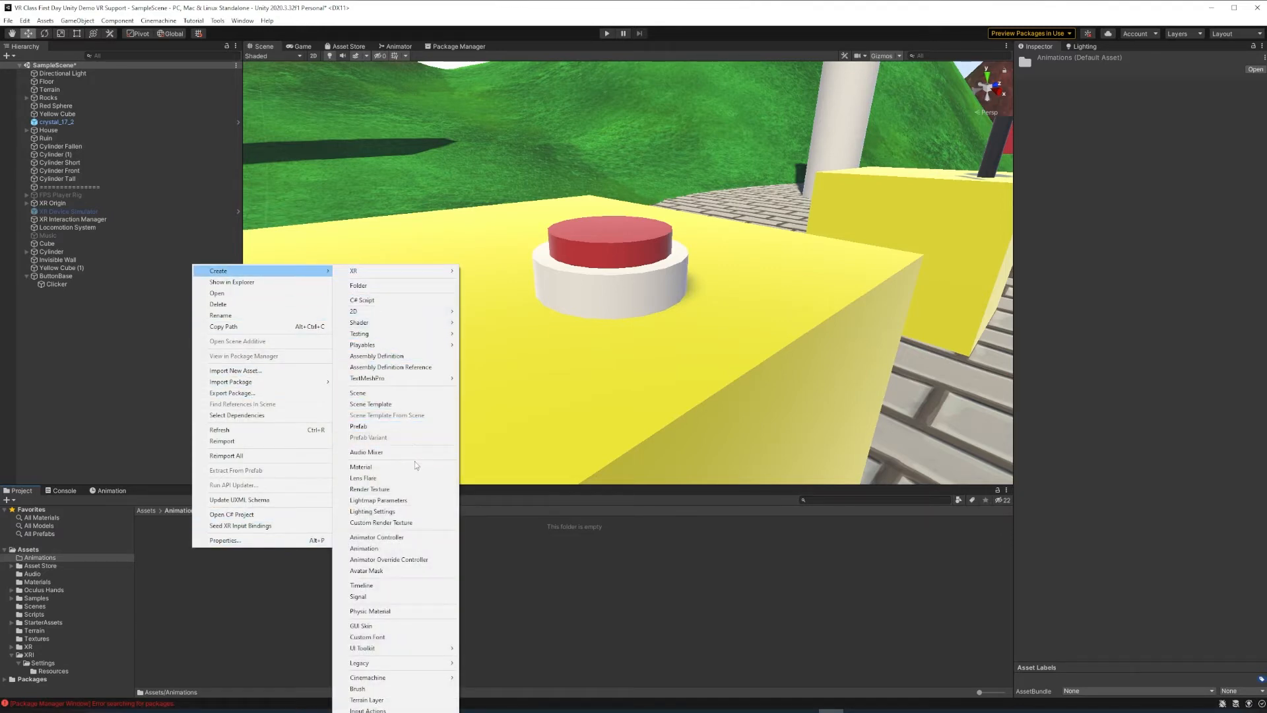
click(425, 537)
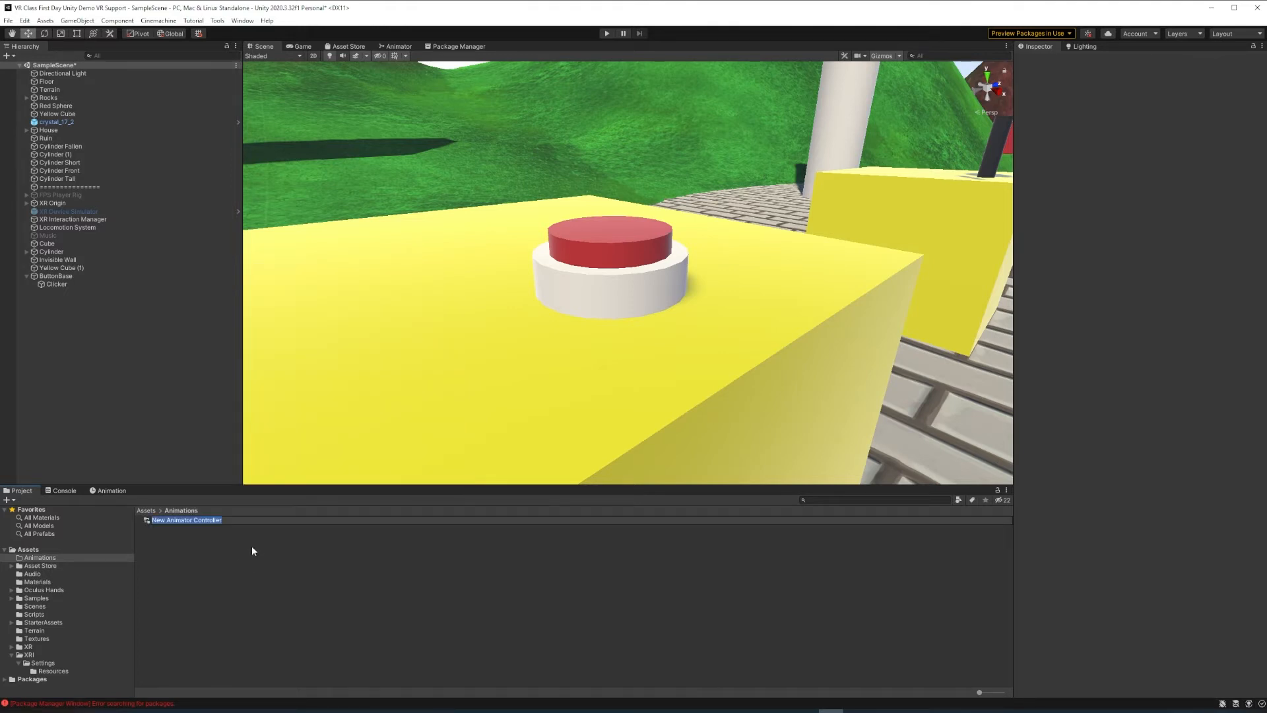
text(Button)
key(Return)
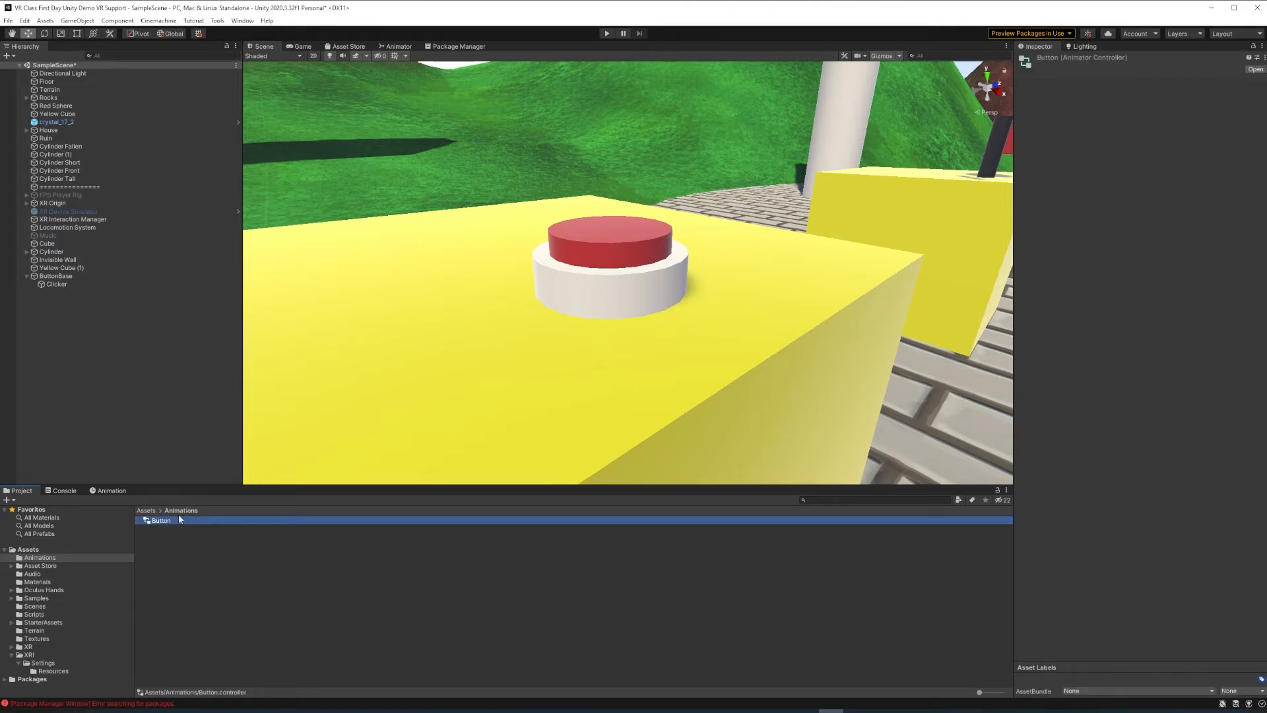
- Create an animation clip named ButtonDown in the Animations folder
right_click(175, 548)
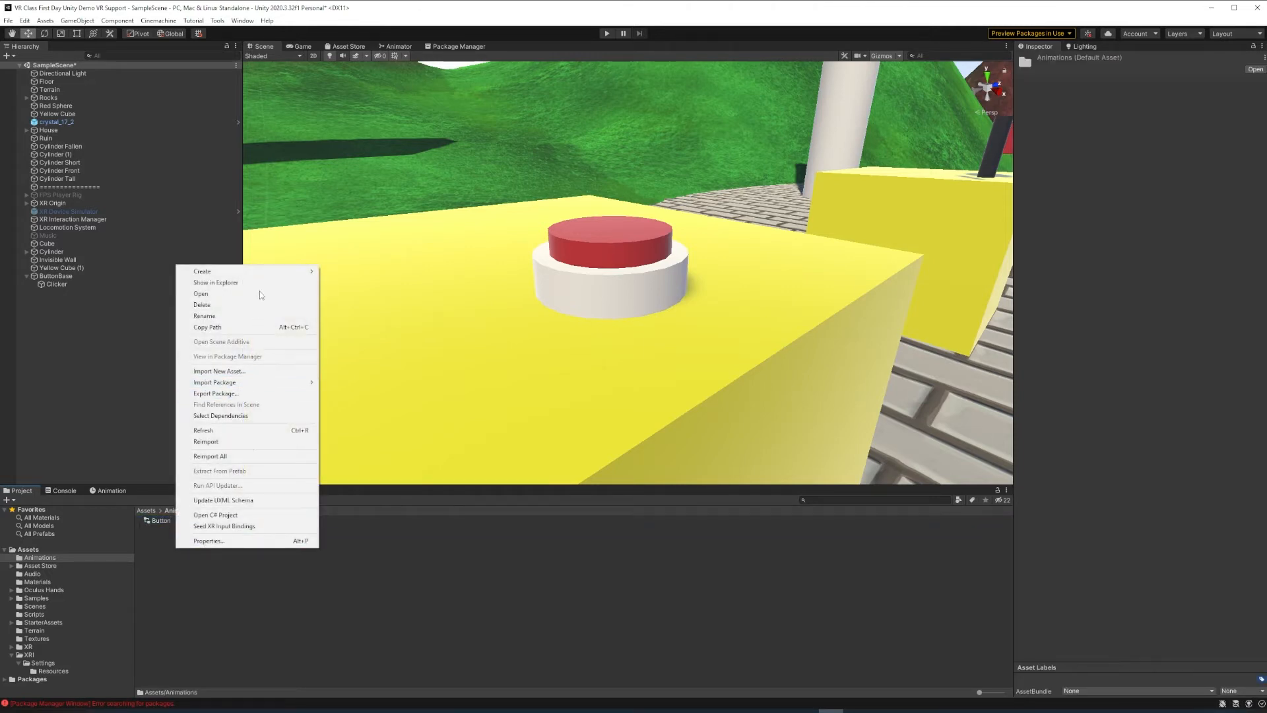
mouse_move(264, 271)
click(379, 548)
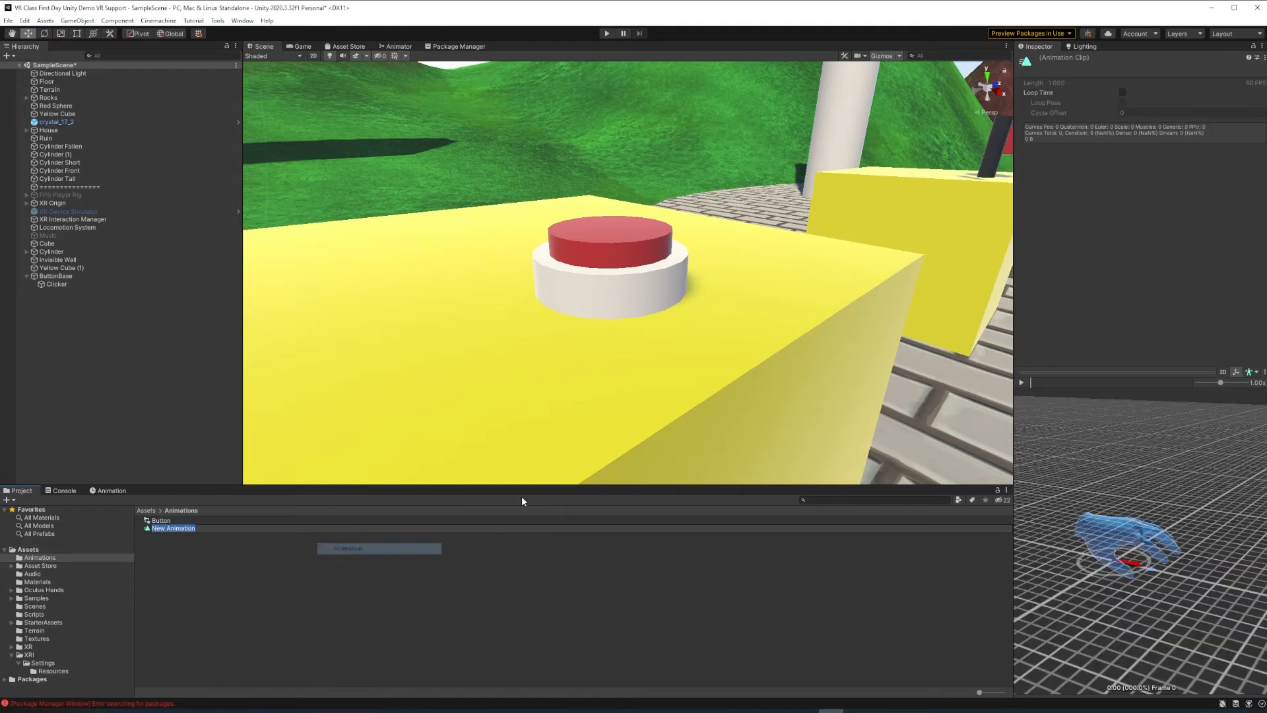
text(Button)
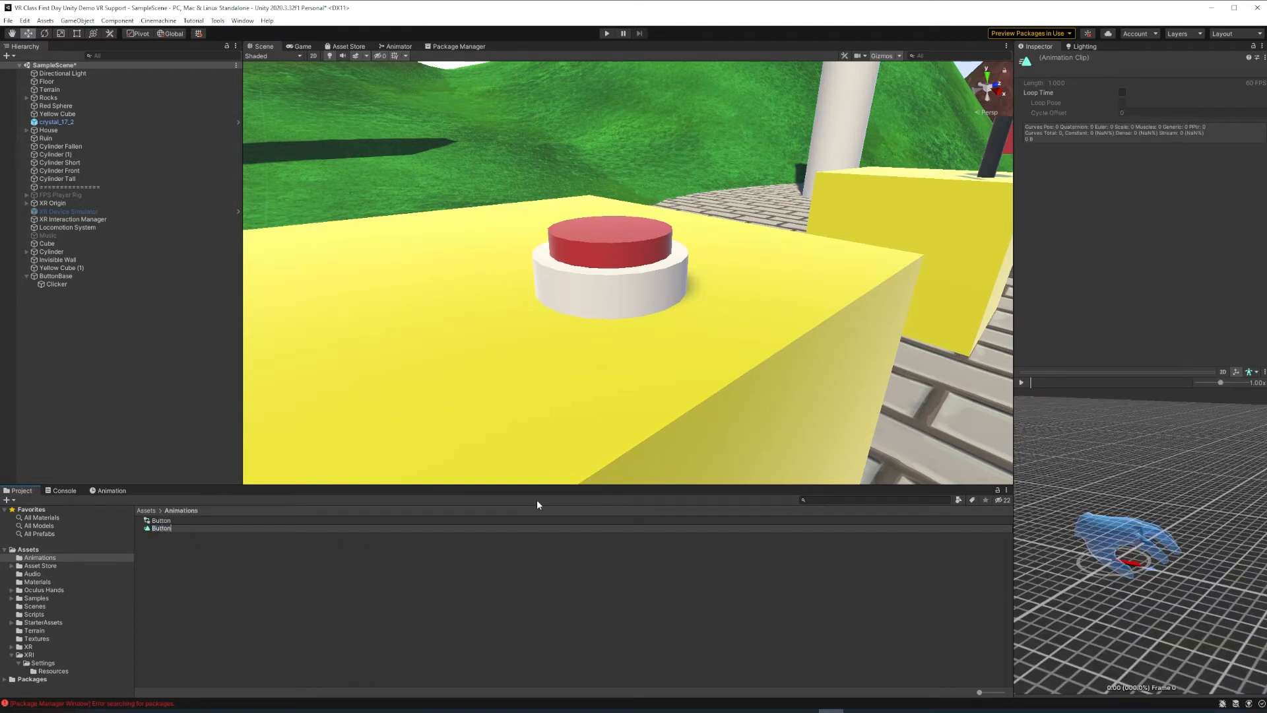
text(Down)
key(Return)
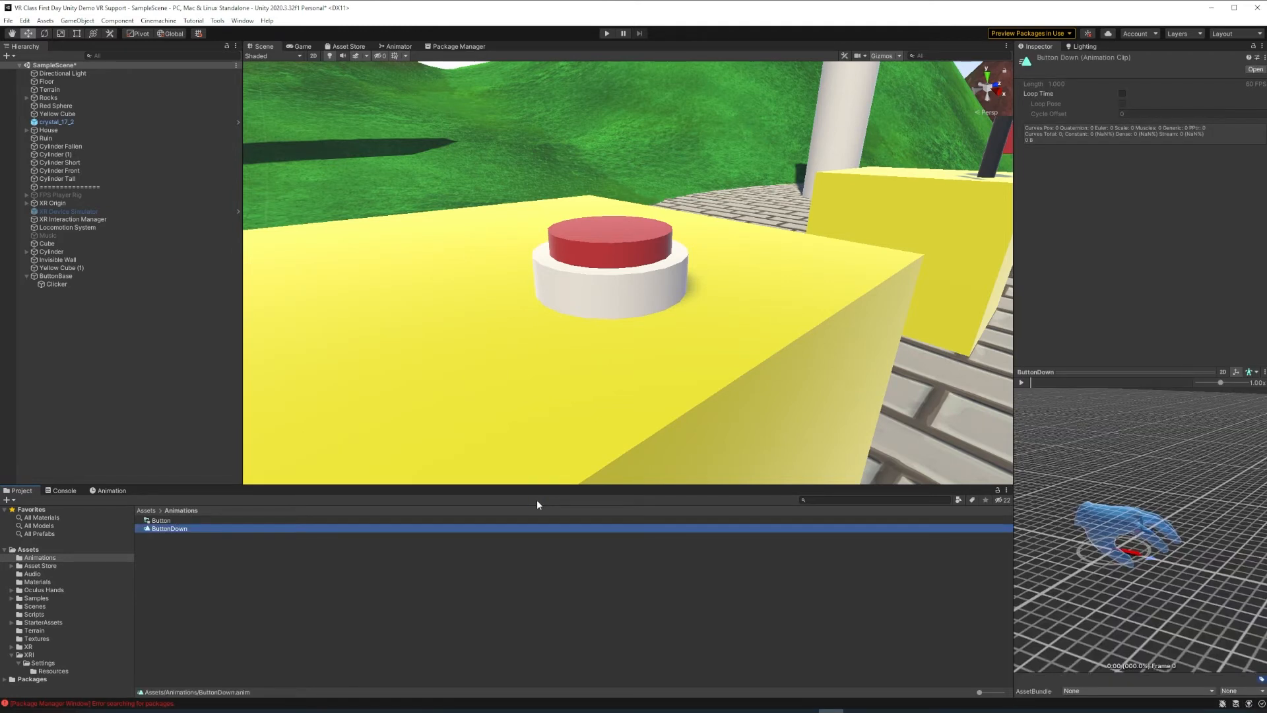
- Attach the Button animator controller to the Clicker object
drag(537, 521, 62, 285)
click(62, 285)
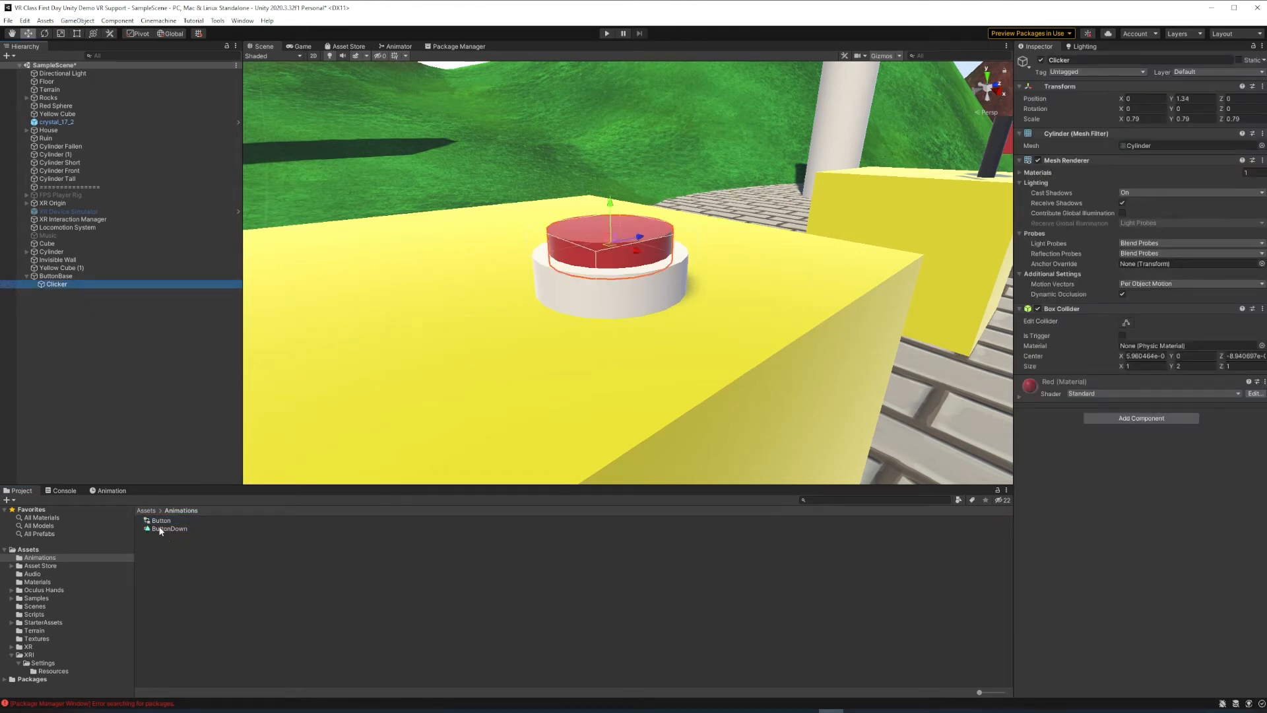
drag(161, 520, 1063, 462)
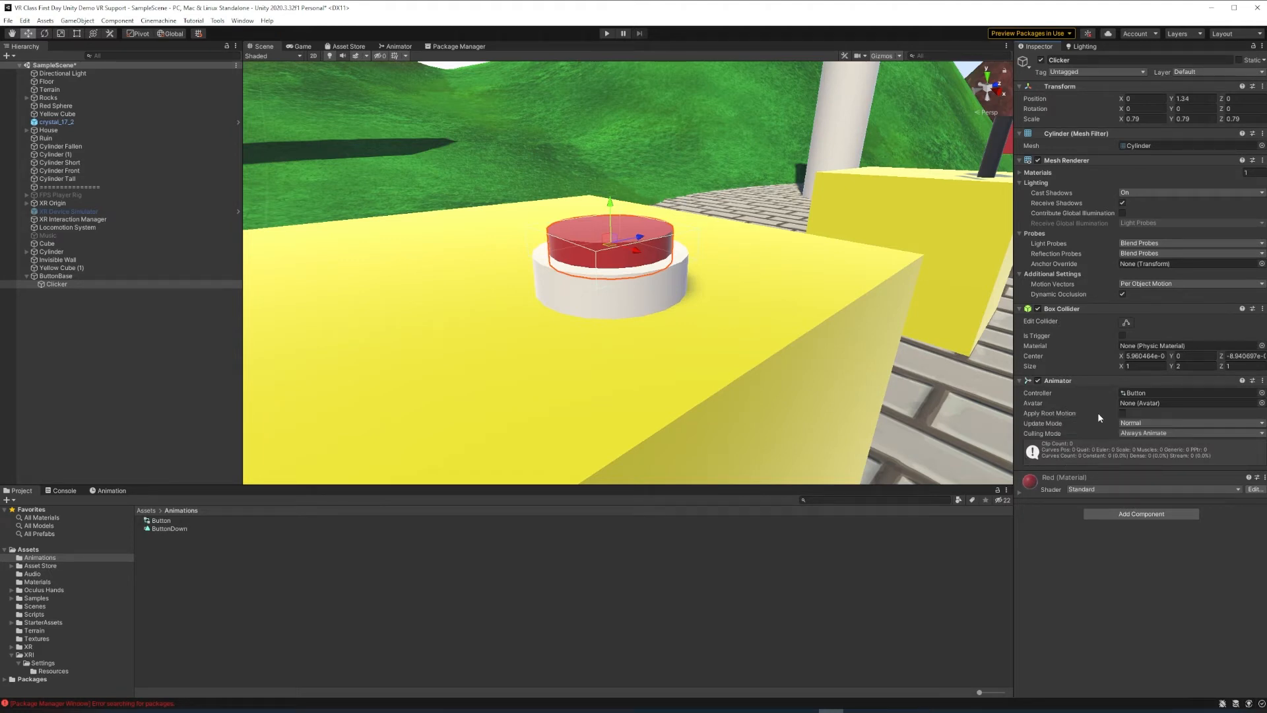
- Add the ButtonDown clip as a state in the Button controller and open the clip for animating
double_click(162, 521)
drag(163, 529, 705, 193)
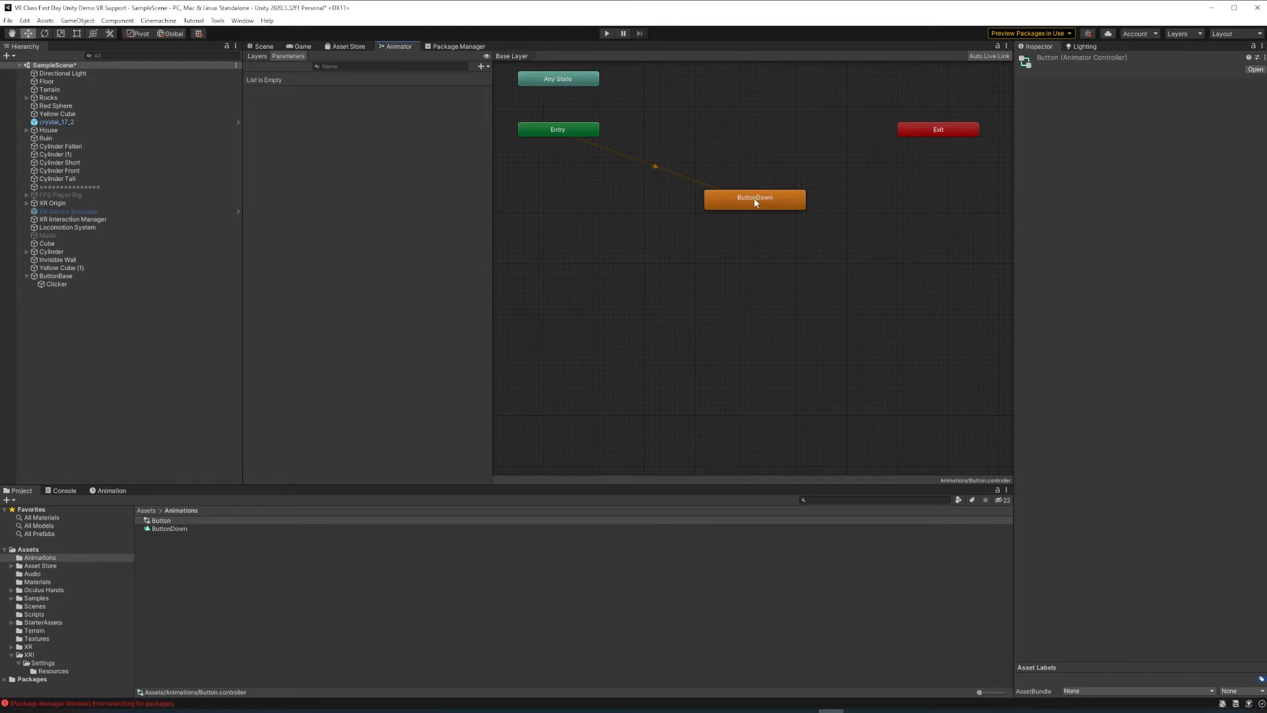
double_click(169, 527)
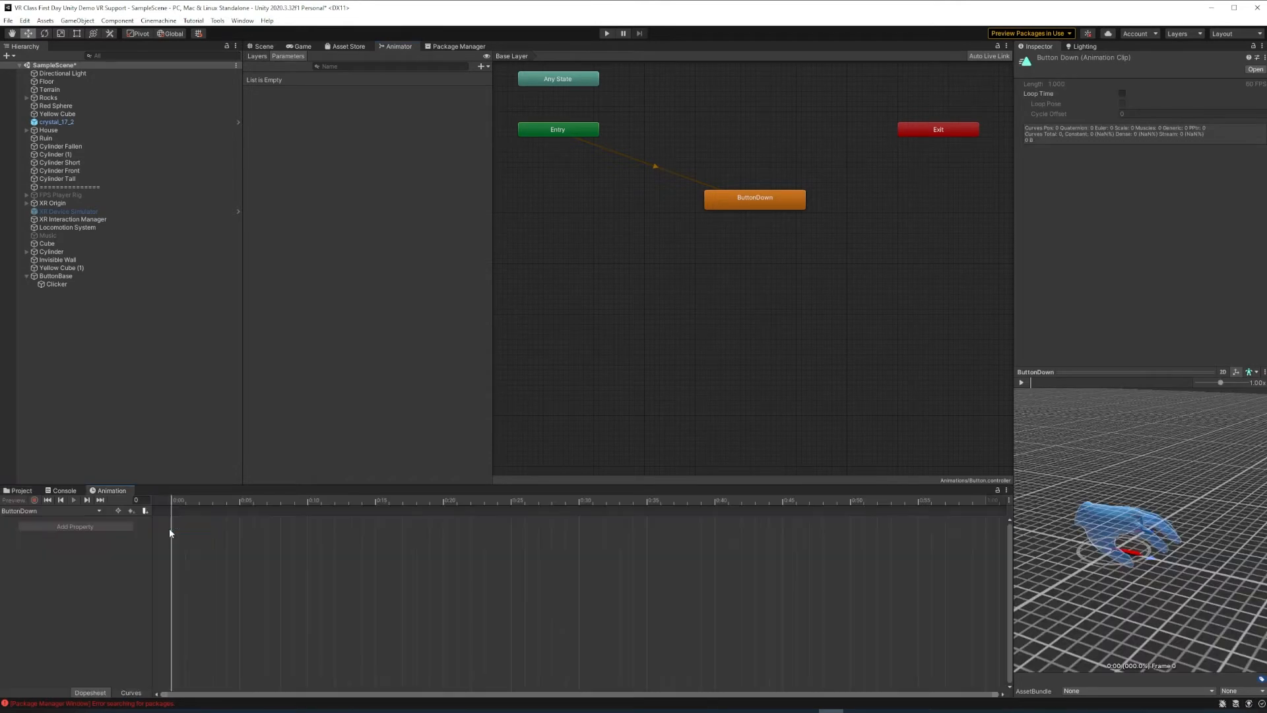
click(750, 200)
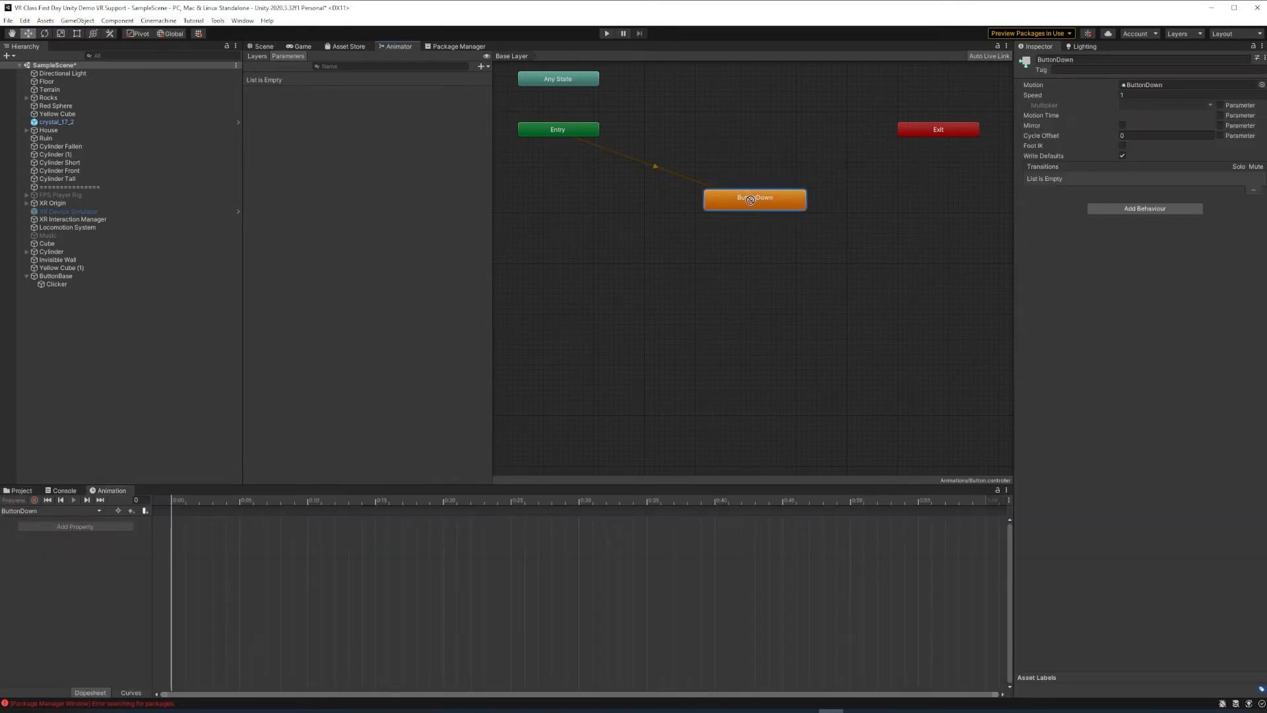
- Add Clicker's Transform Position property to the ButtonDown animation
drag(264, 299, 64, 309)
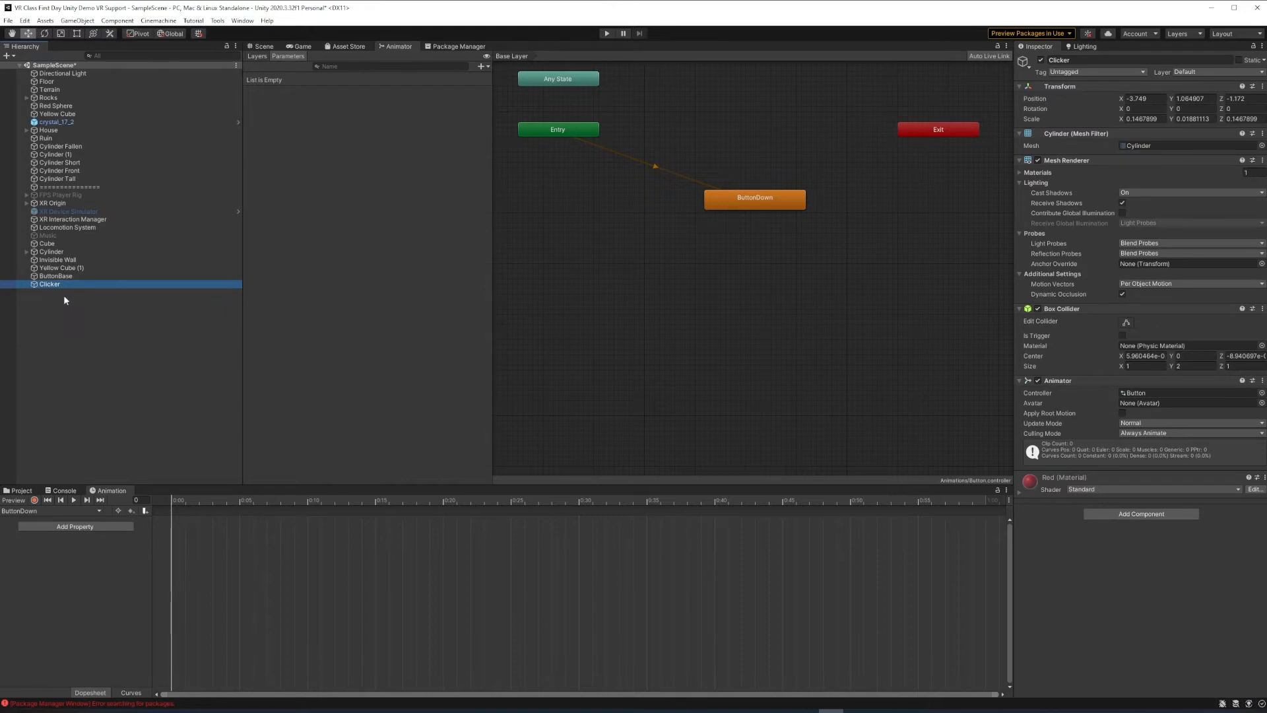
key(ctrl+z)
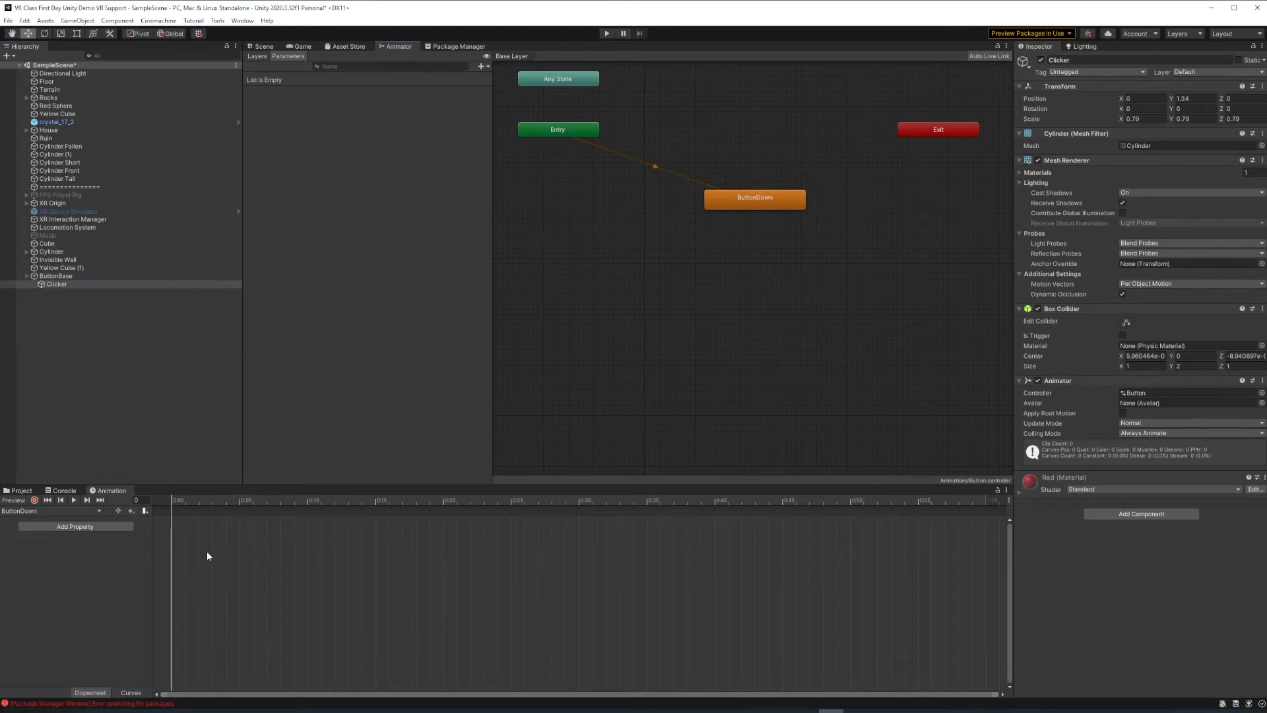
click(85, 527)
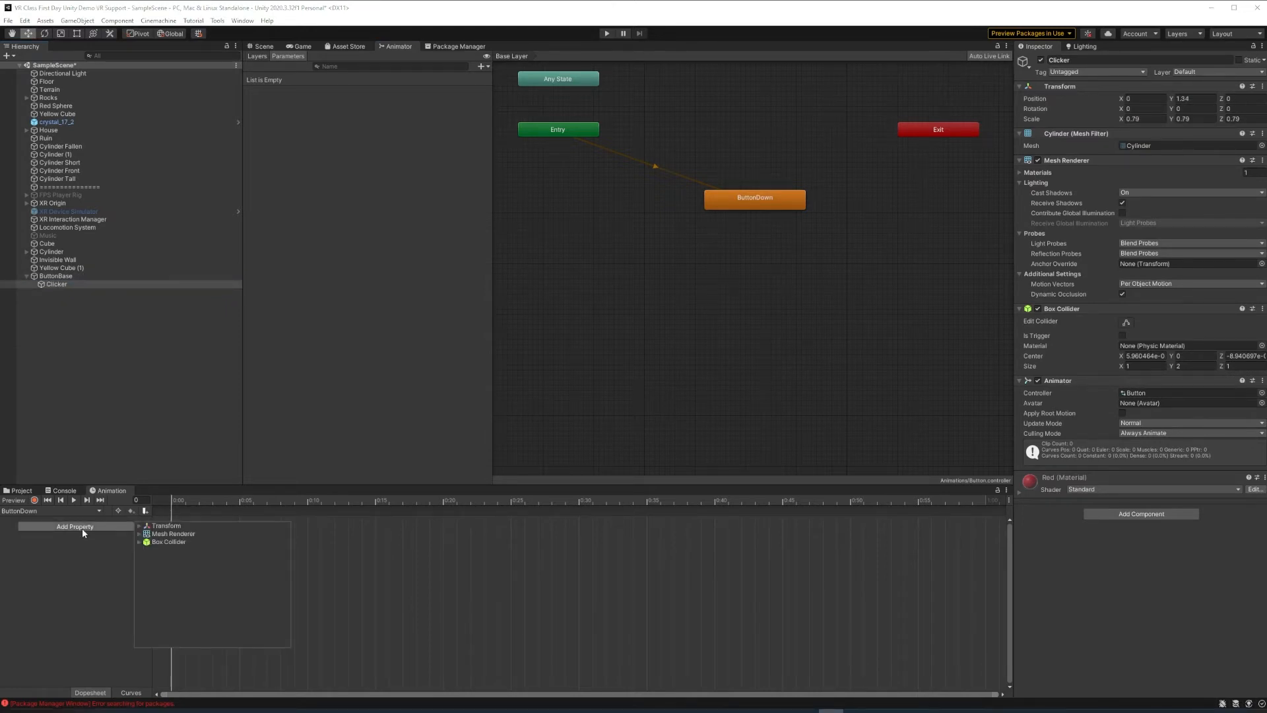
click(139, 526)
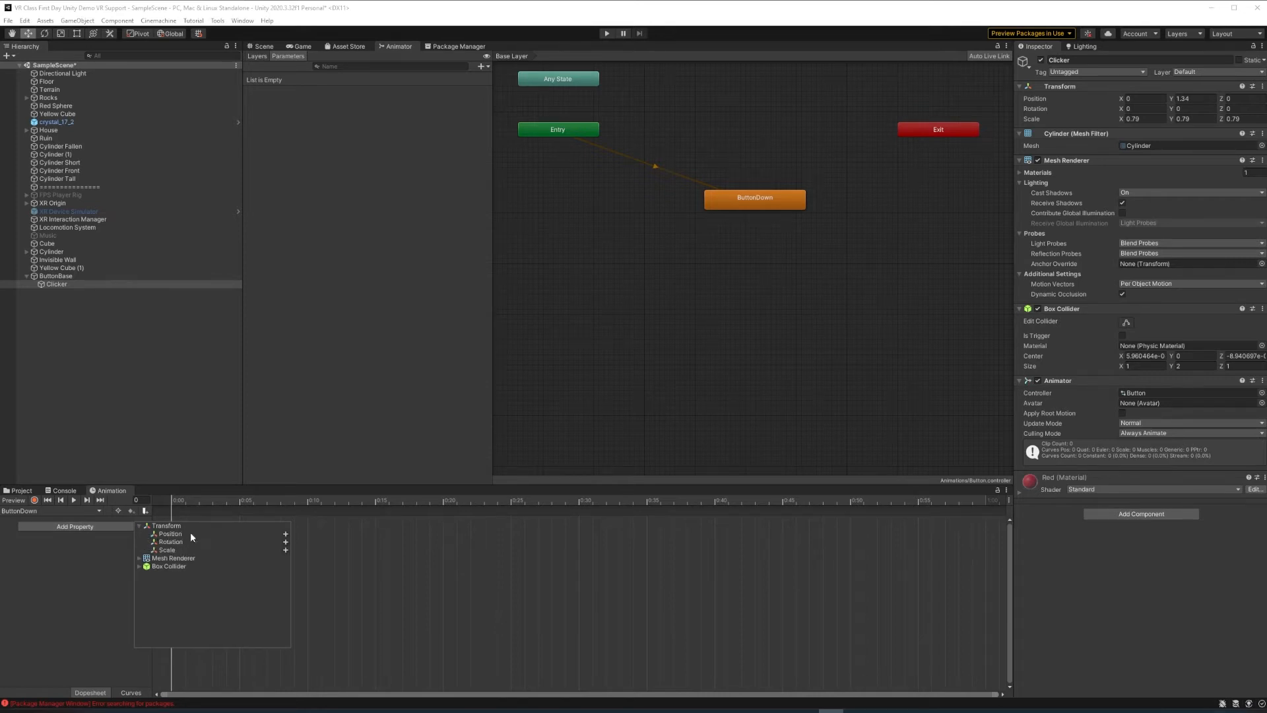
click(285, 533)
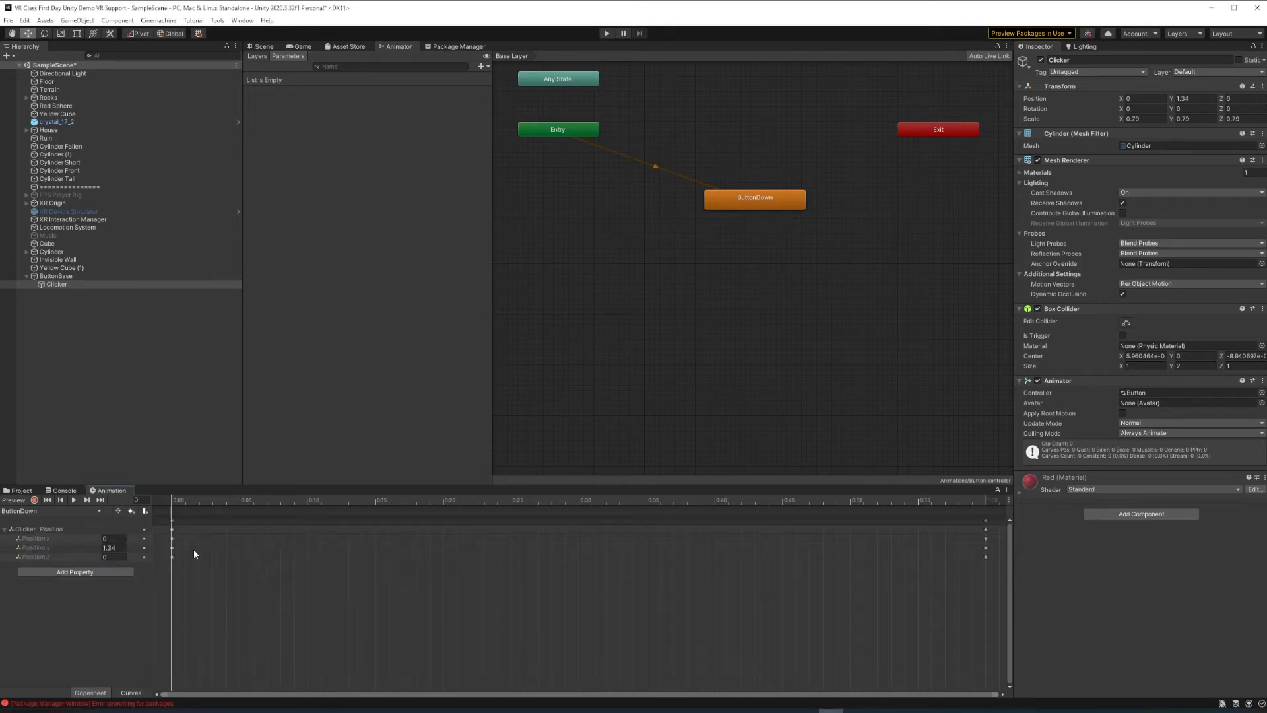
- Keyframe Clicker's Y position at 0.47 on frame 30 of the ButtonDown animation and preview the clip
click(263, 47)
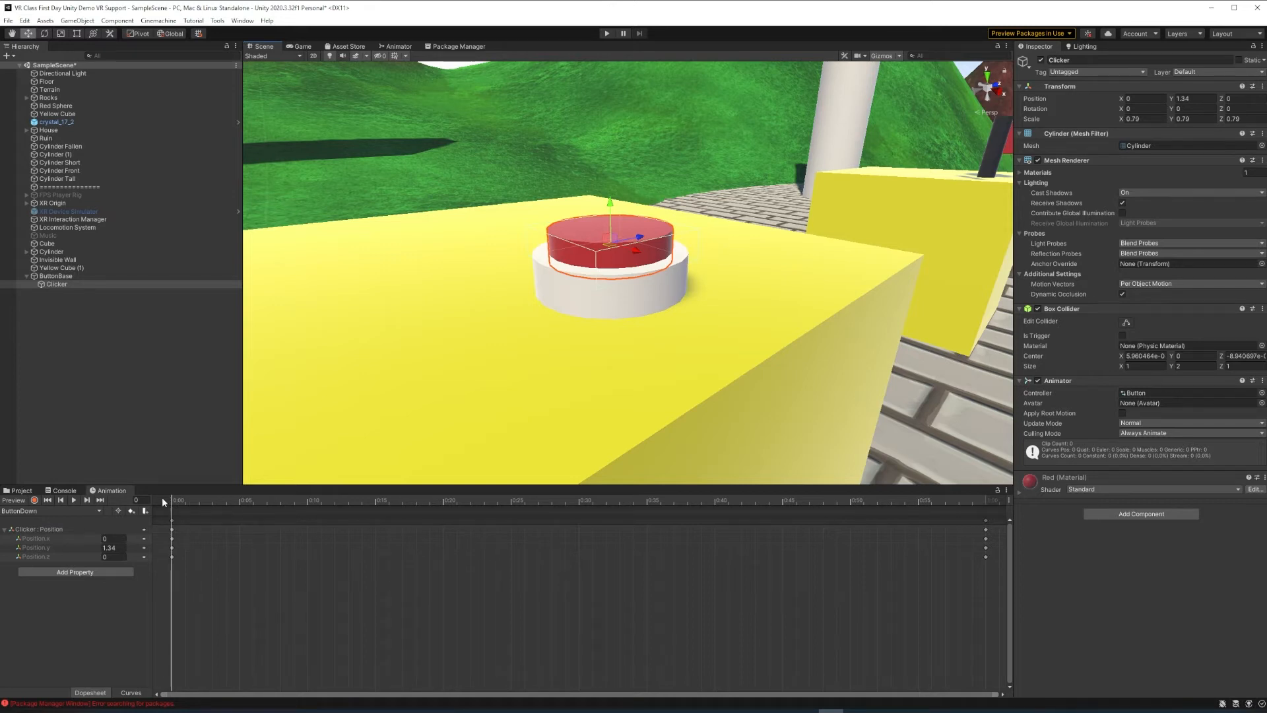
drag(170, 496, 577, 503)
click(123, 548)
click(98, 549)
drag(96, 548, 80, 547)
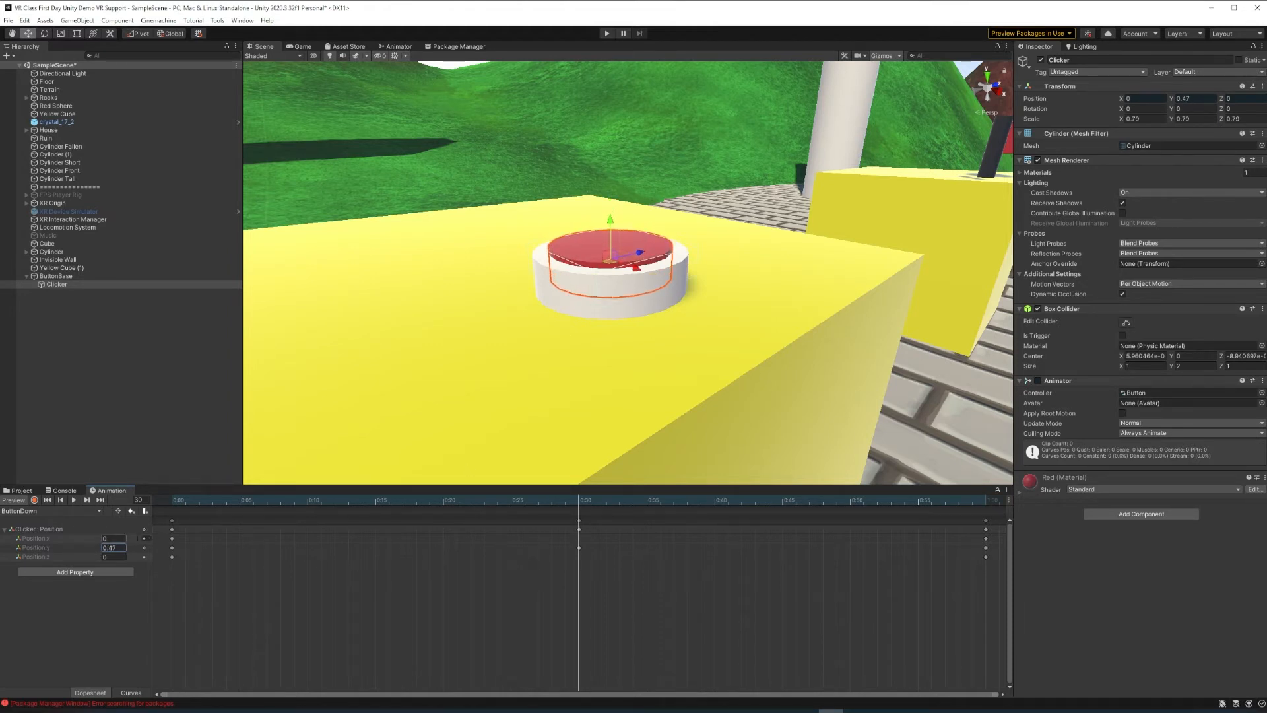
click(74, 501)
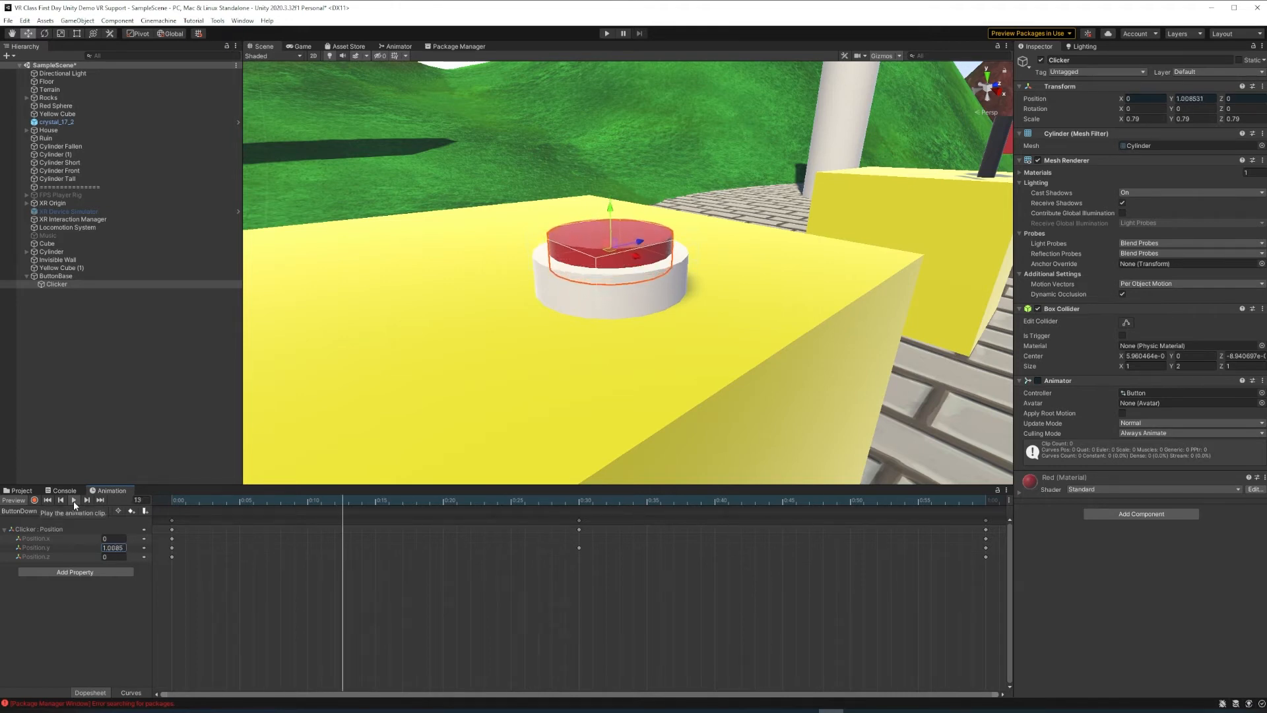
- Disable Clicker's Animator component and test the press animation by enabling it during play mode
click(57, 284)
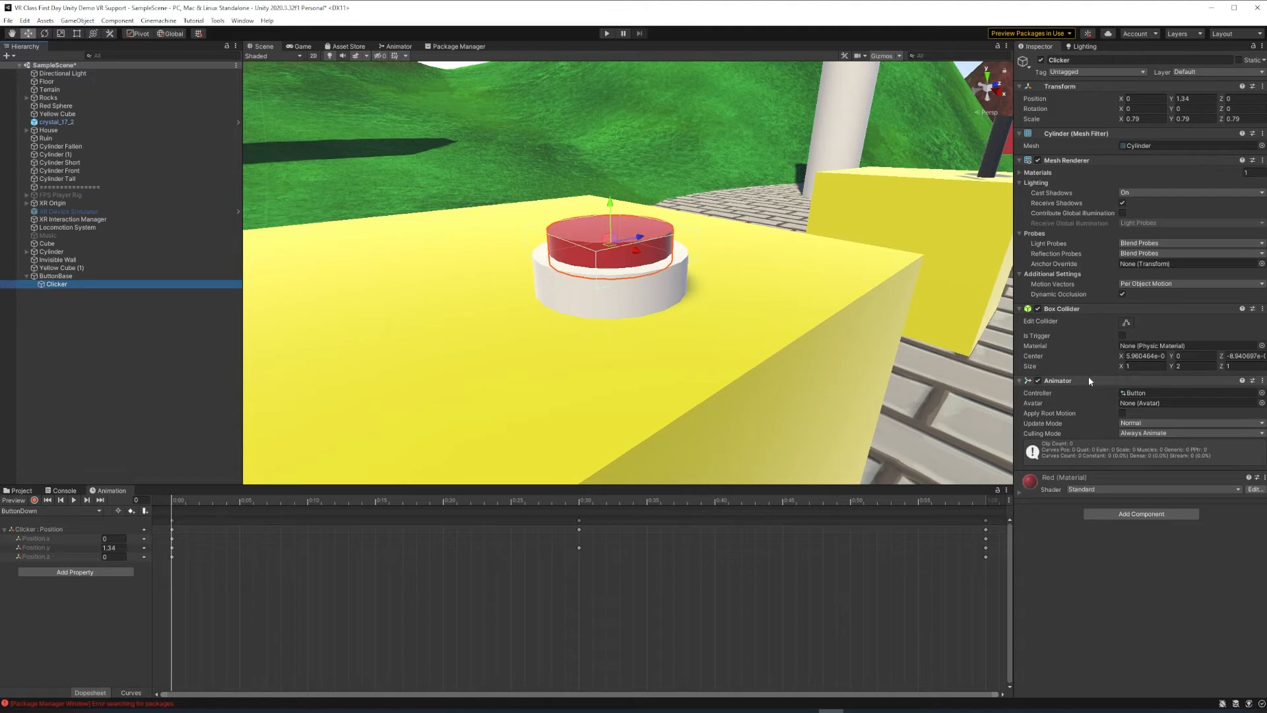
click(1037, 381)
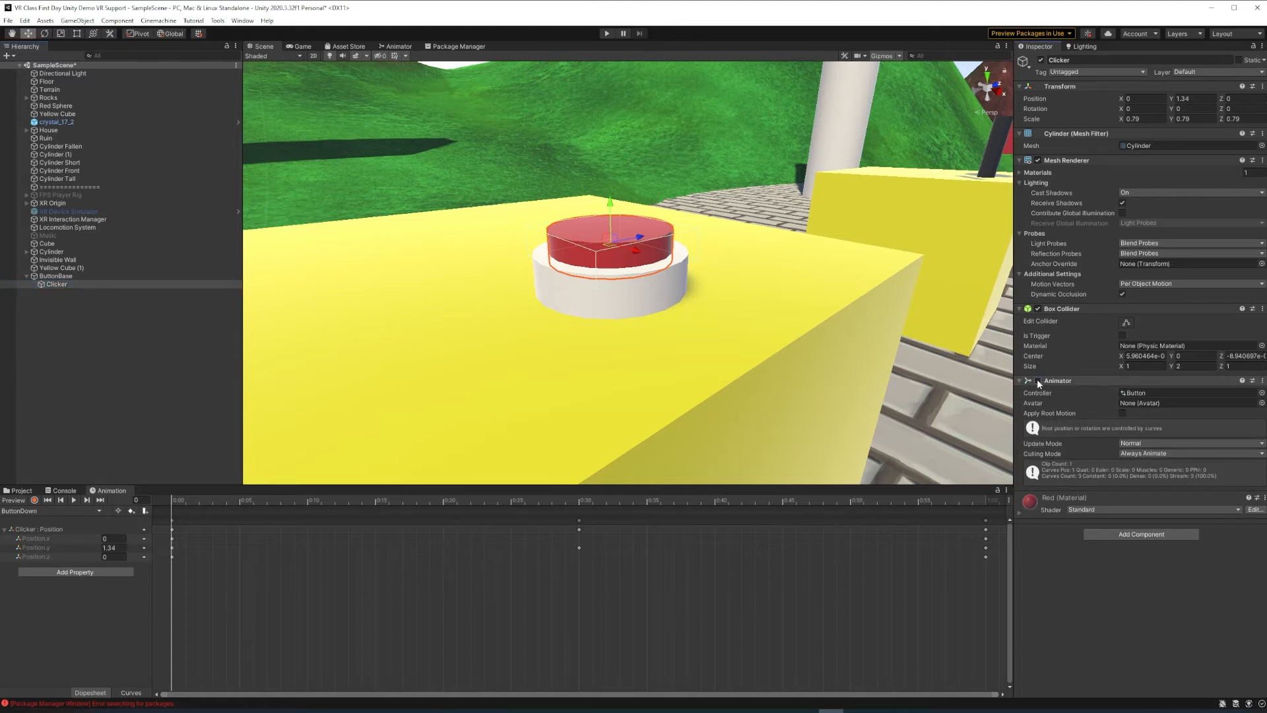
click(607, 33)
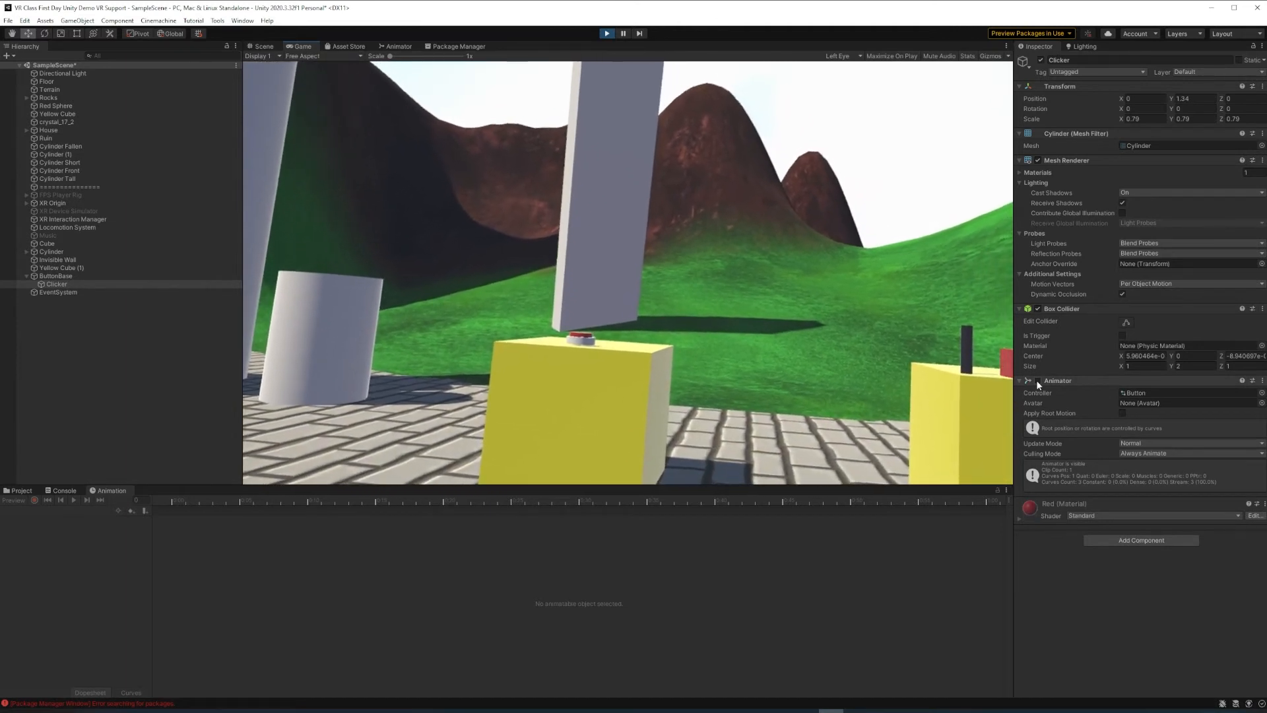
click(1038, 381)
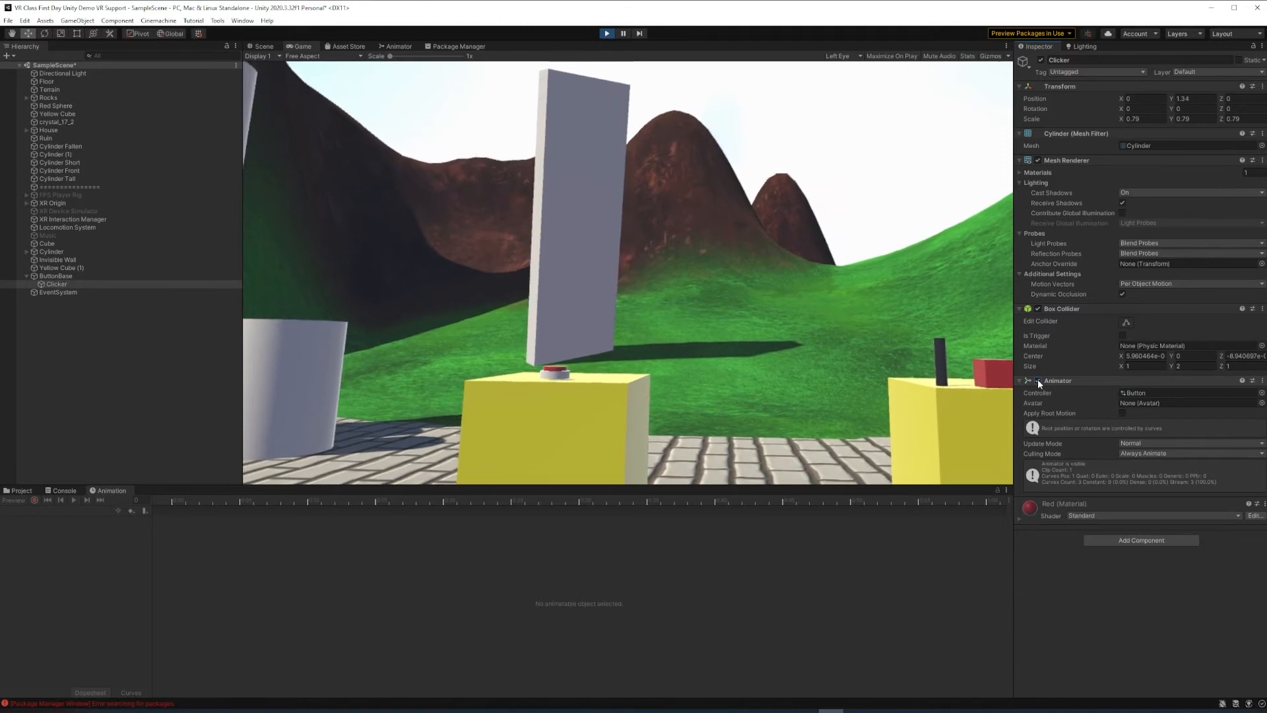
key(ctrl+p)
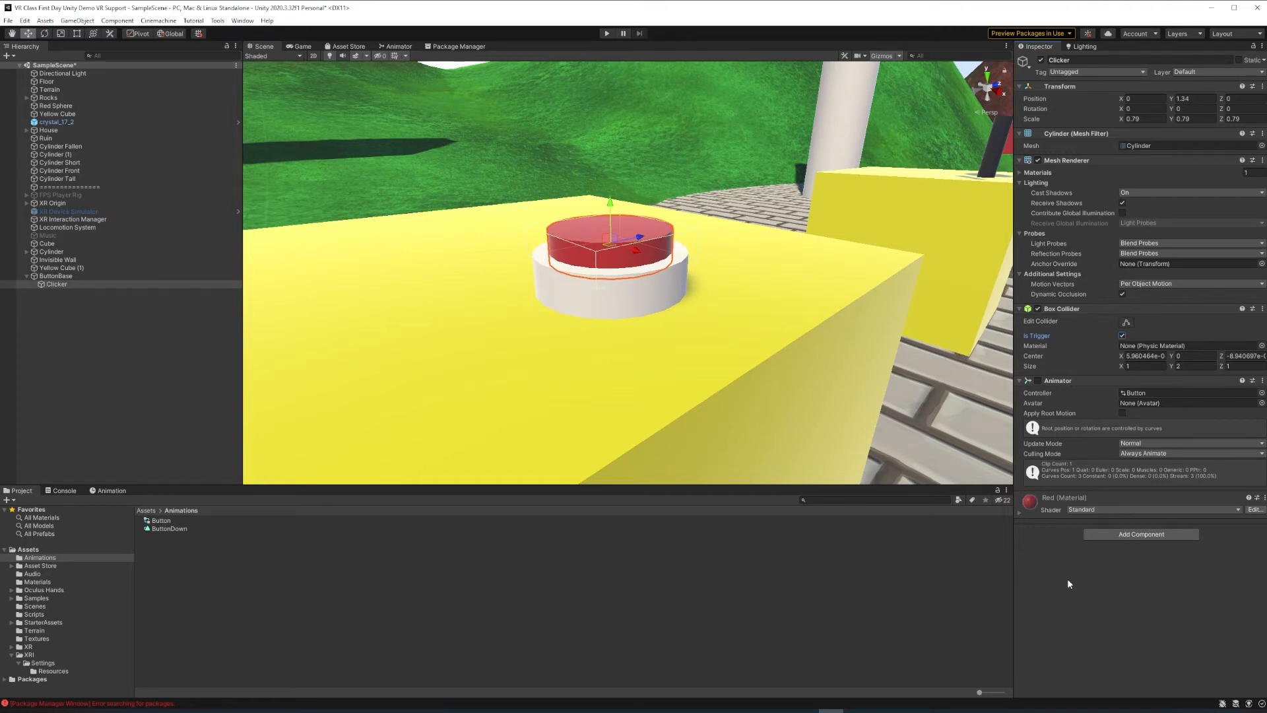
- Add an XR Simple Interactable component to Clicker
click(1131, 535)
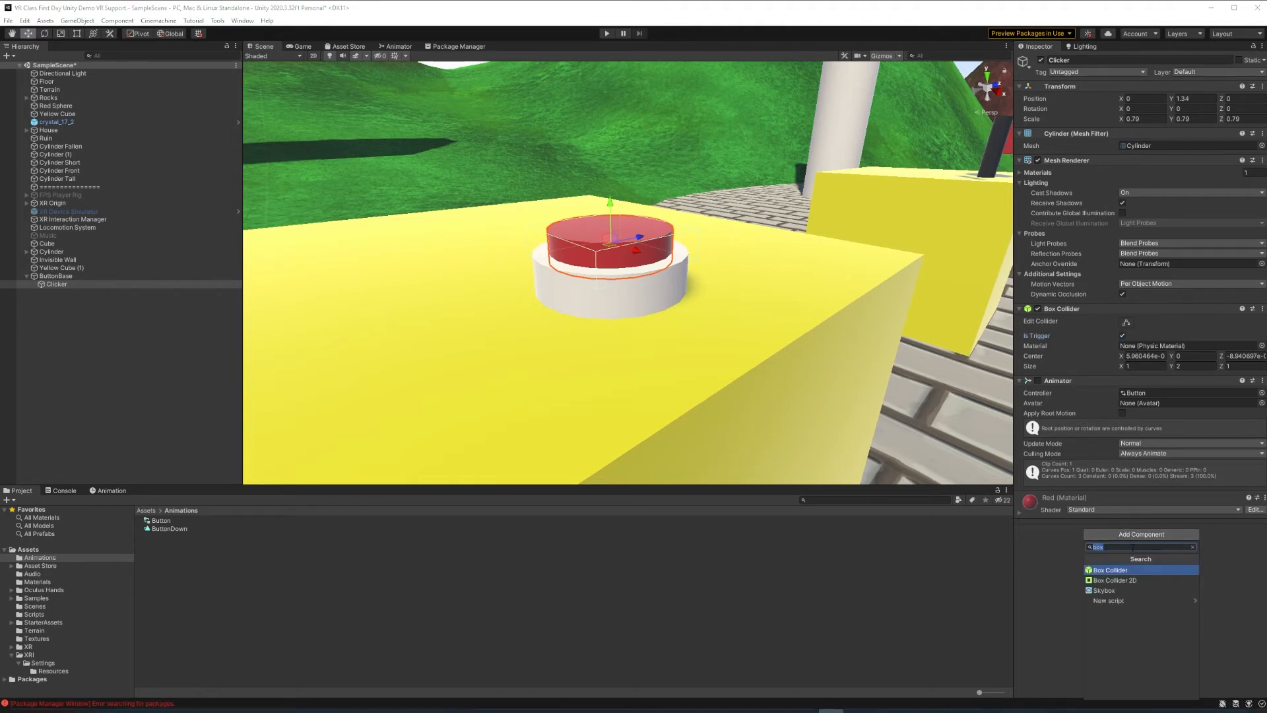
text(xr)
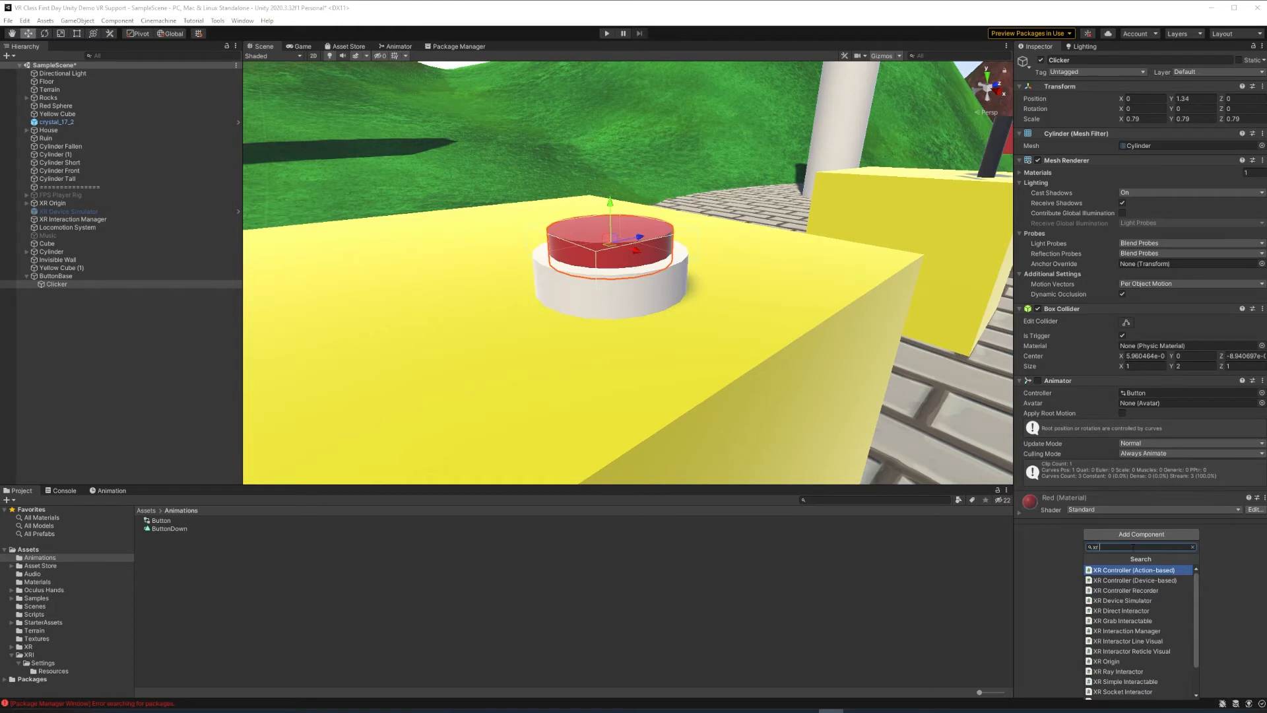
text( sim)
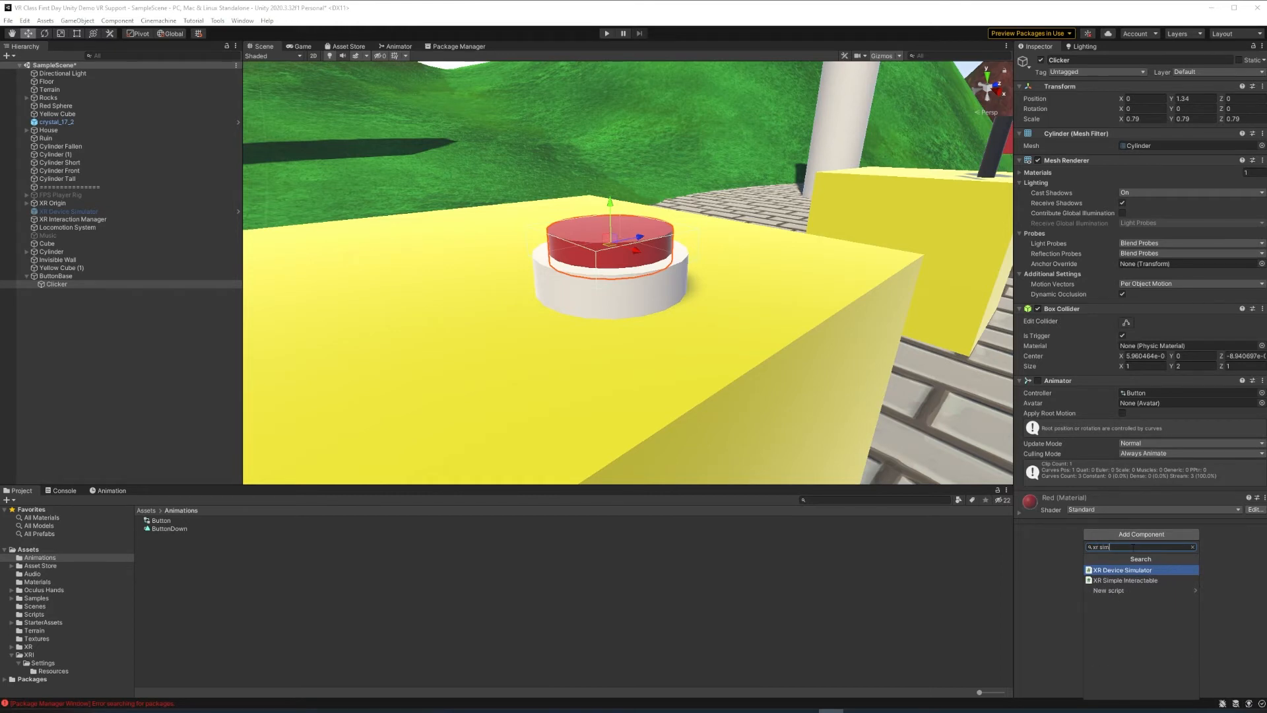
click(1153, 581)
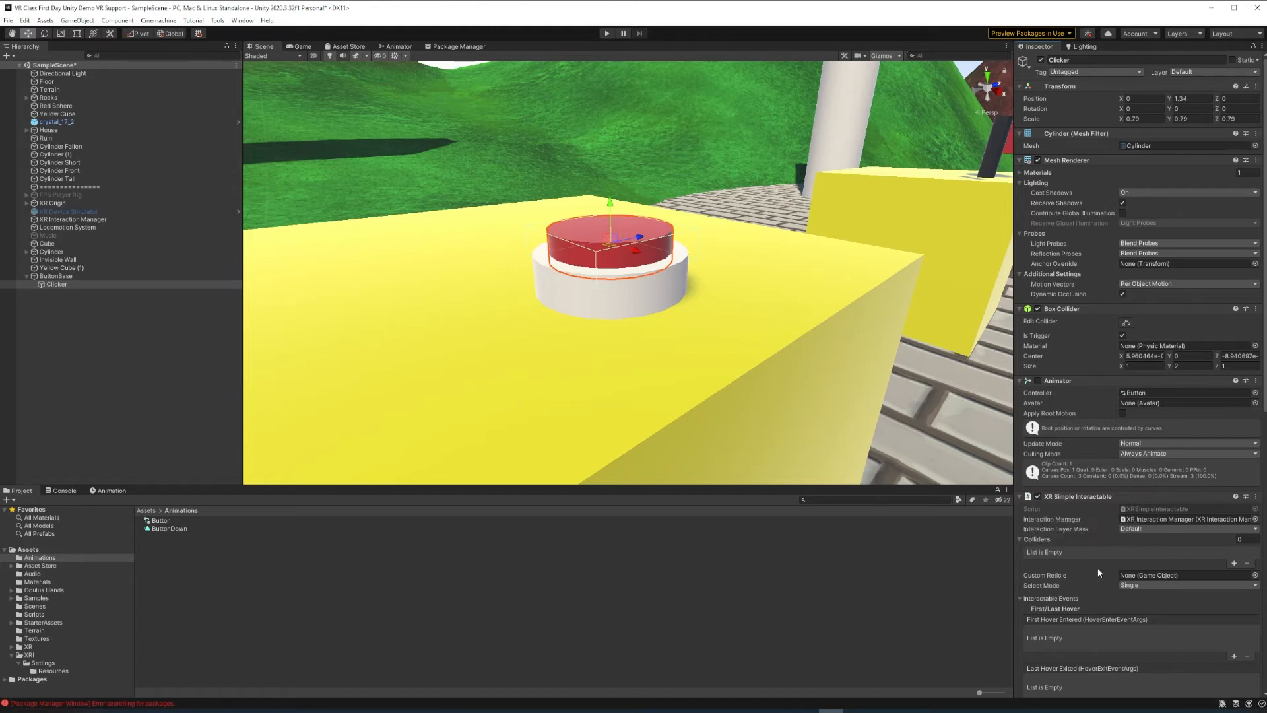
- Review the interactable's event options and assign Clicker's Box Collider to the XR Simple Interactable's Colliders list
scroll(1098, 572, down, 3)
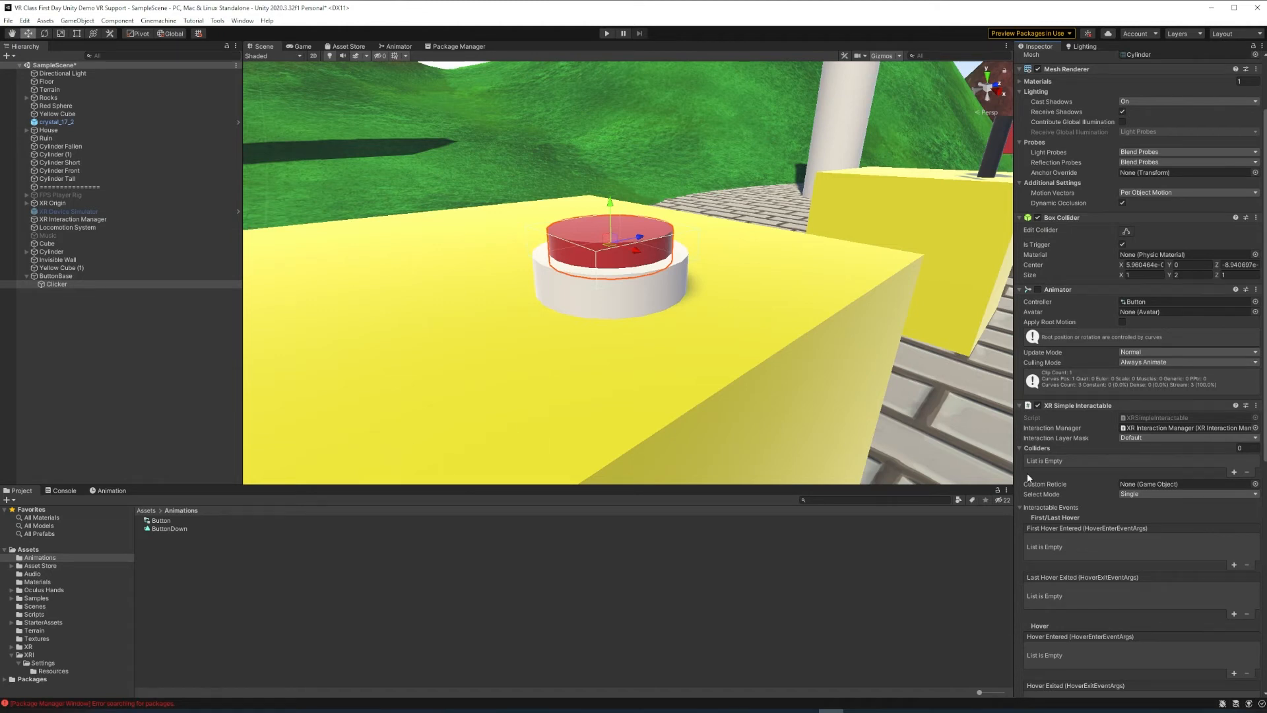
scroll(1081, 535, down, 6)
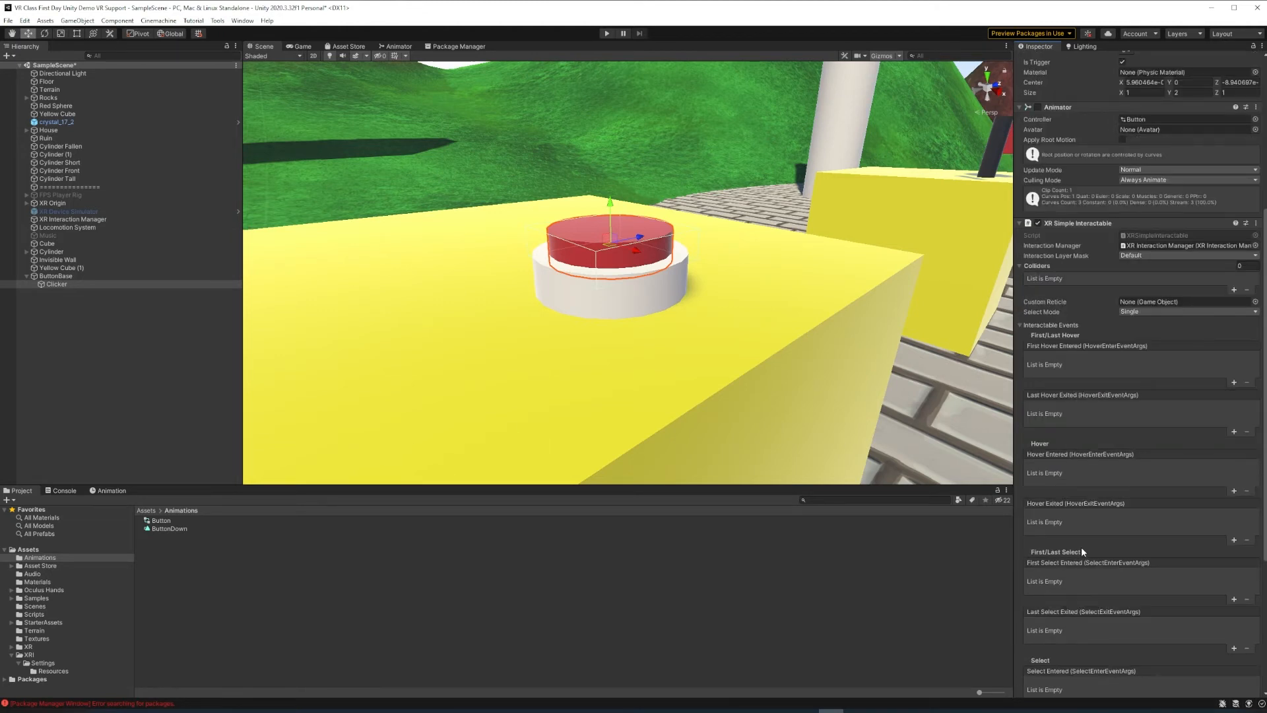
scroll(1081, 548, down, 6)
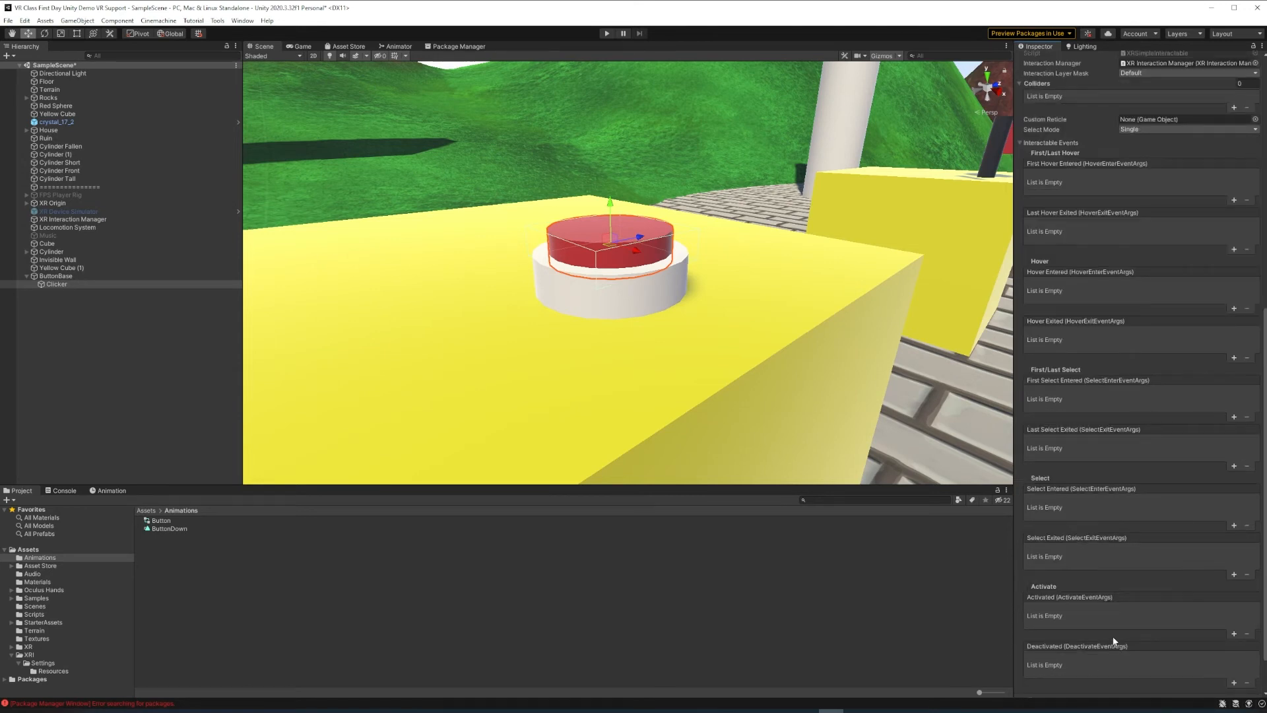
scroll(1081, 613, down, 2)
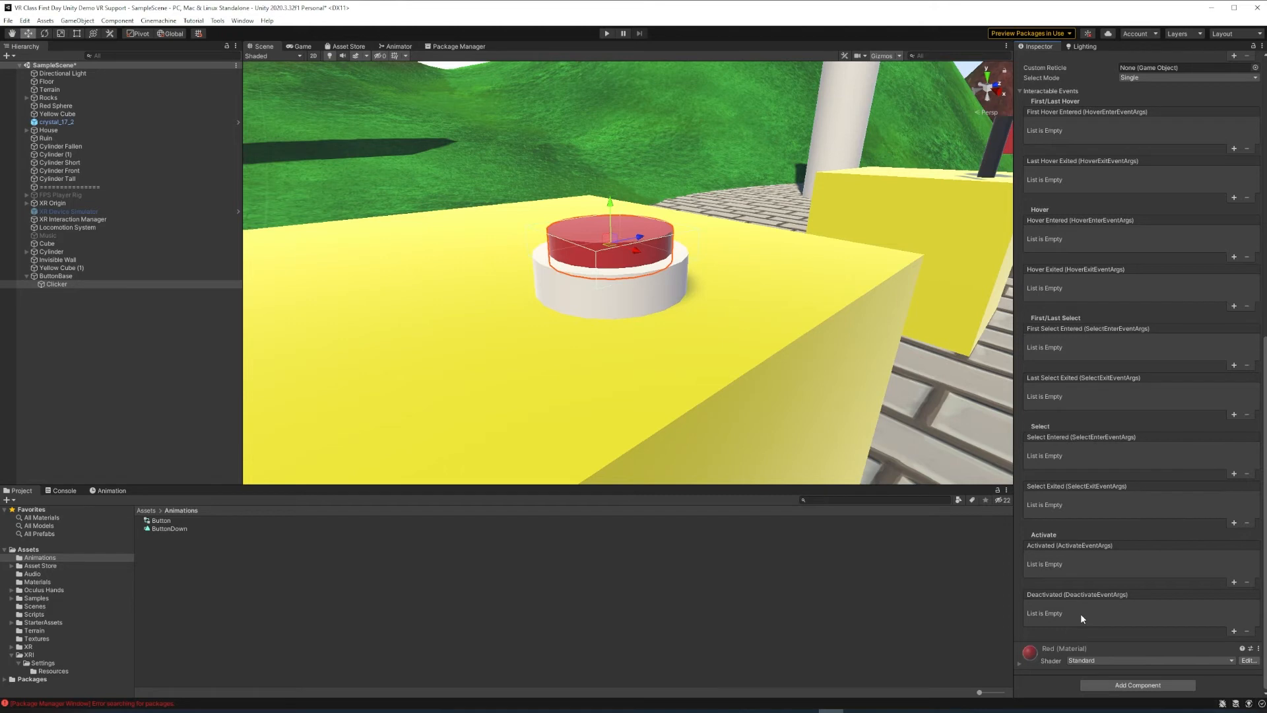
scroll(1079, 612, up, 9)
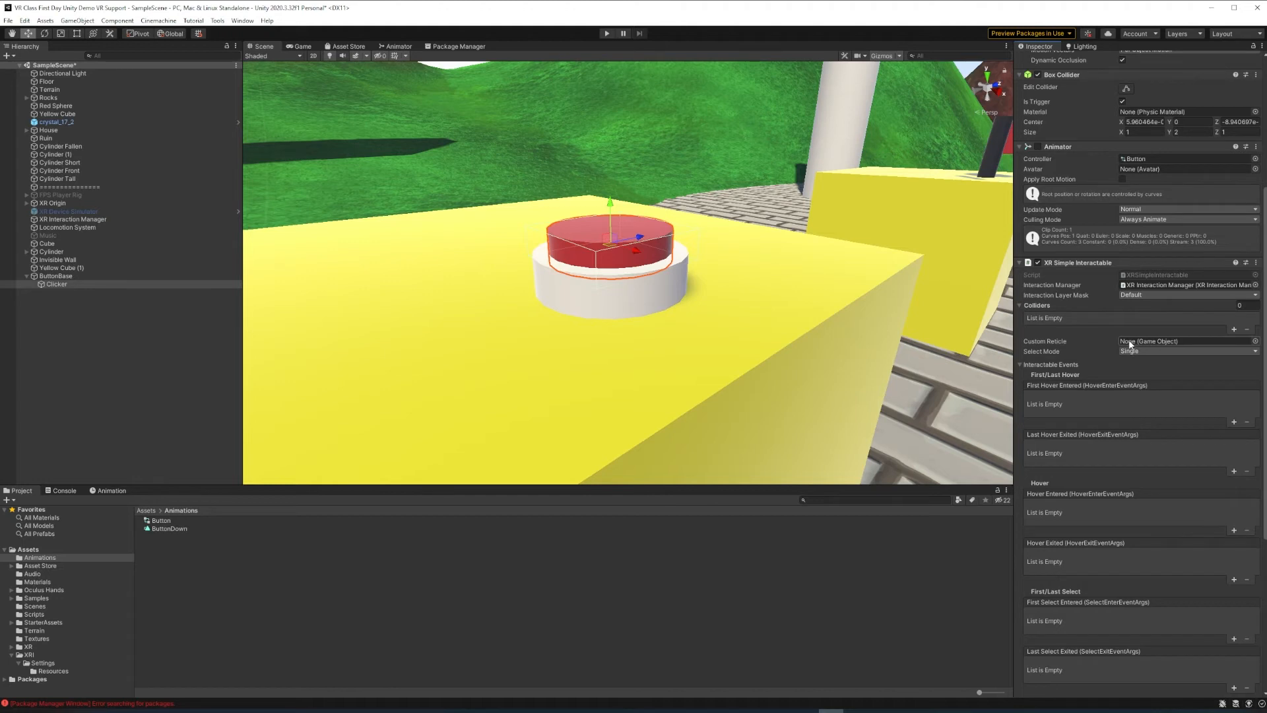
click(56, 284)
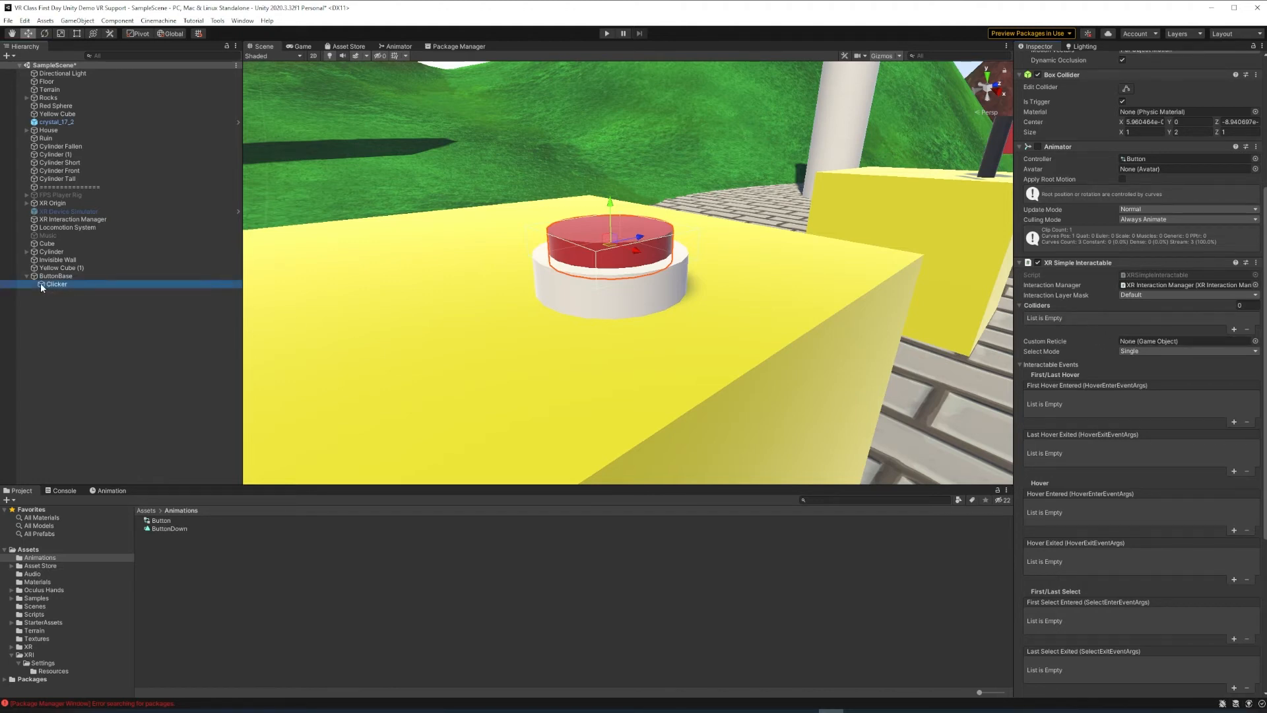
drag(41, 282, 1253, 313)
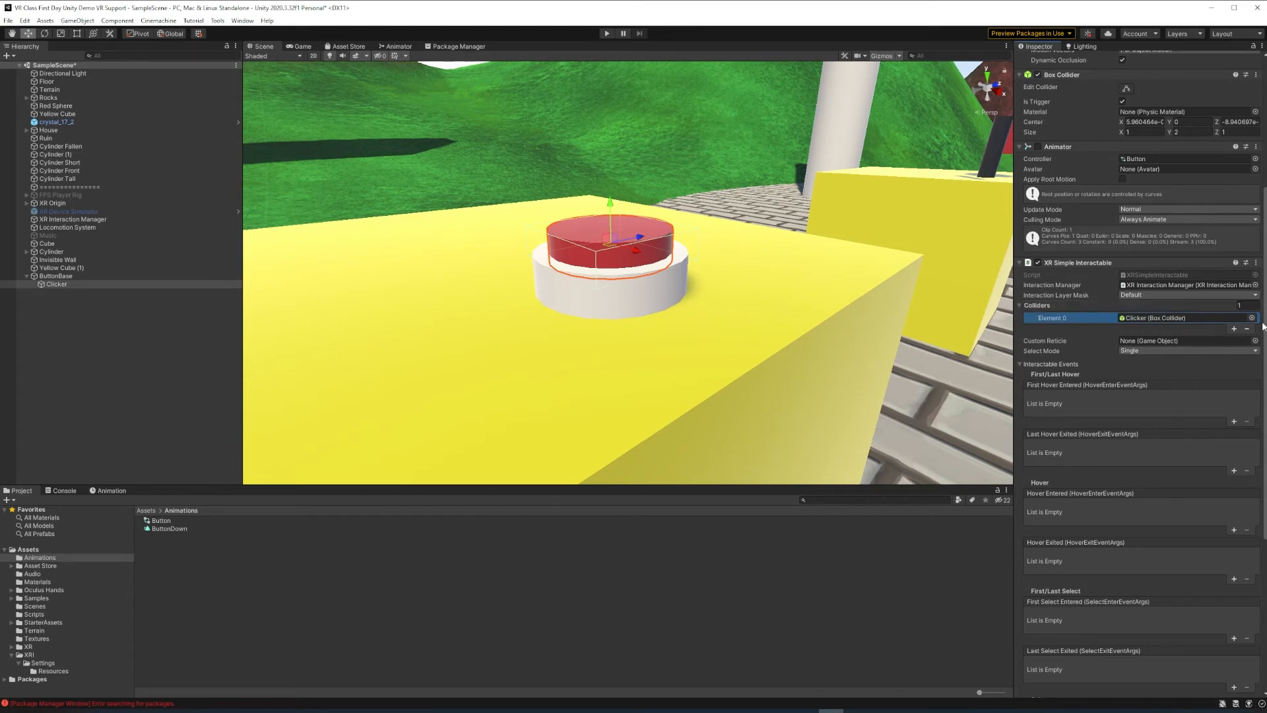
- Add a Rigidbody component to Clicker and enable its Is Kinematic option
scroll(1237, 584, down, 5)
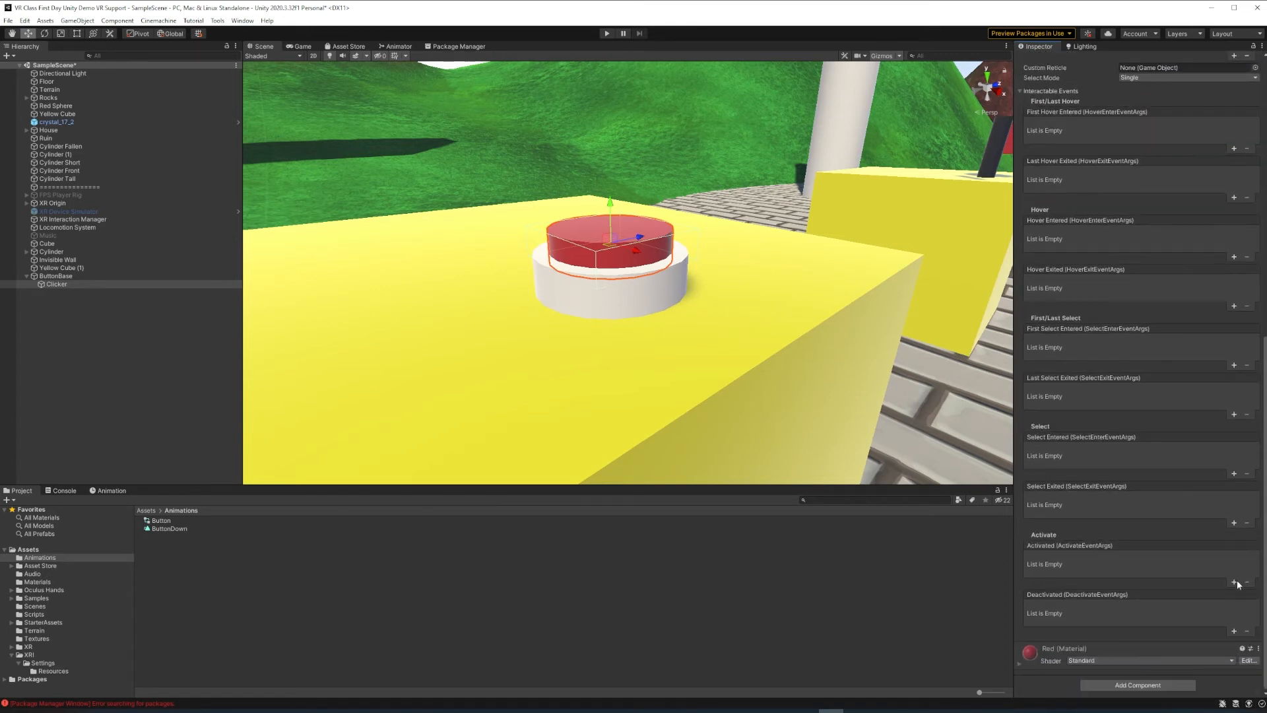
click(1150, 686)
text(rigi)
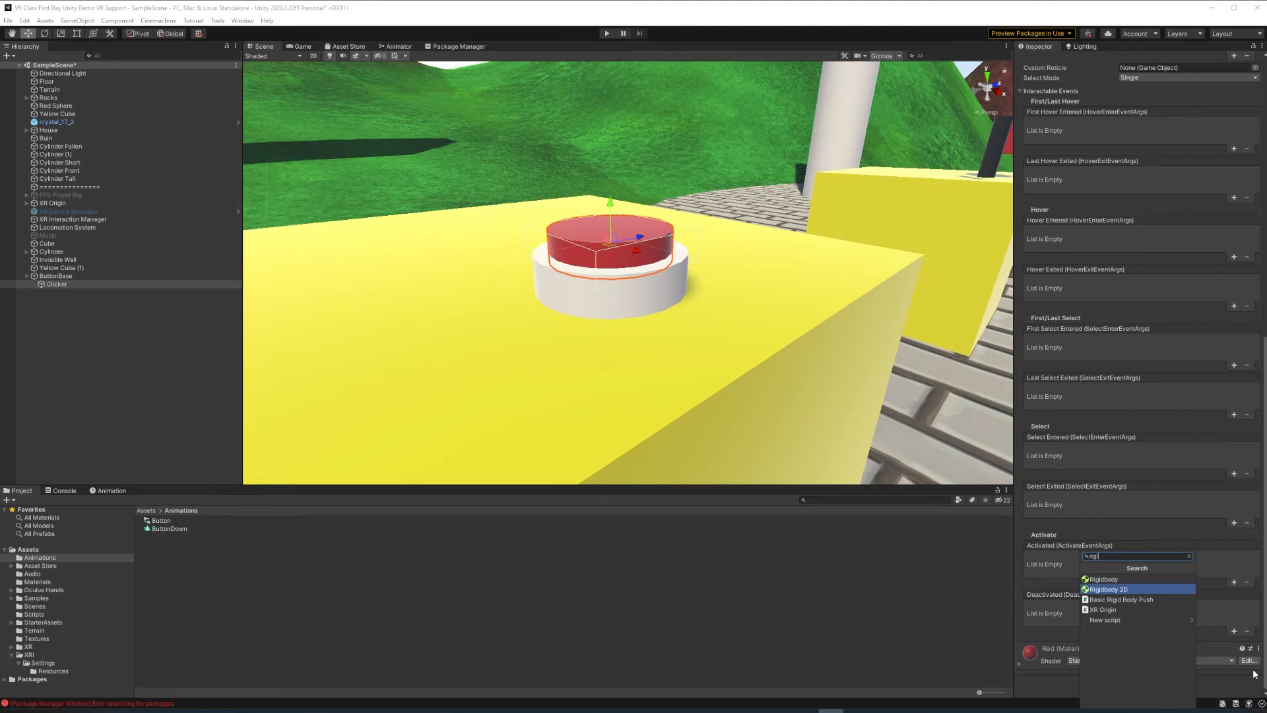
key(Up)
key(Return)
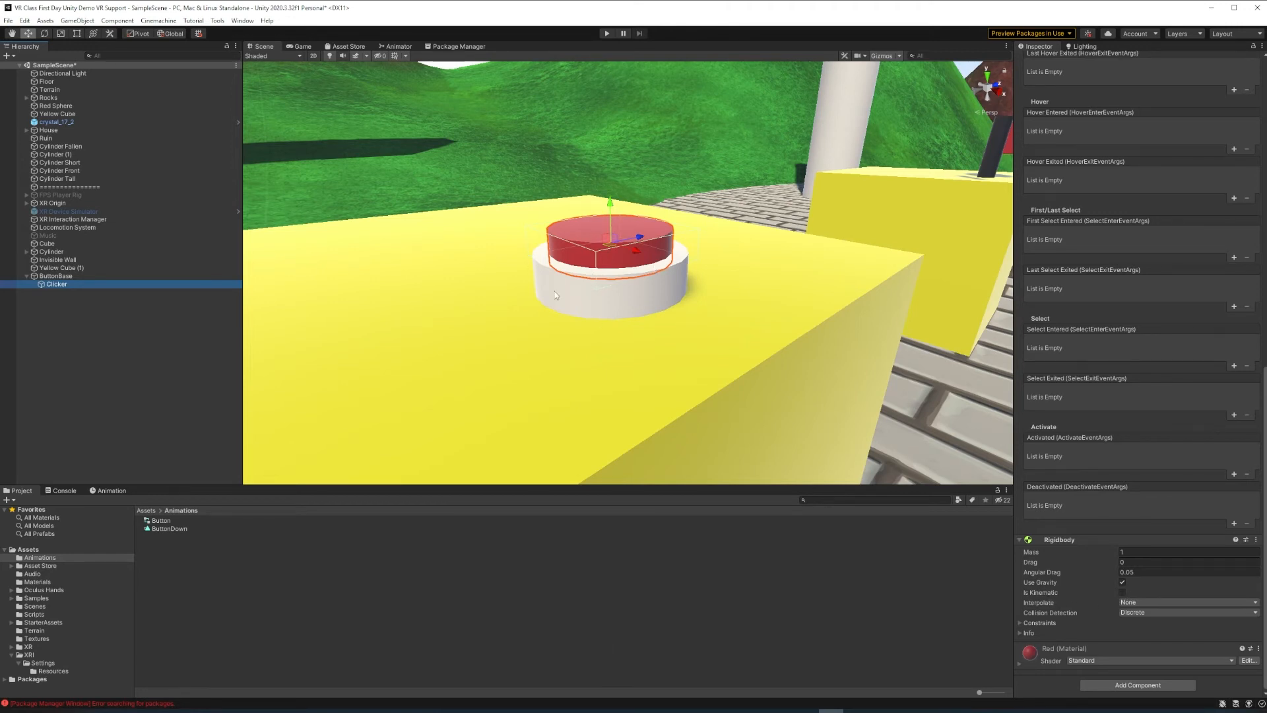
click(1122, 583)
click(1122, 593)
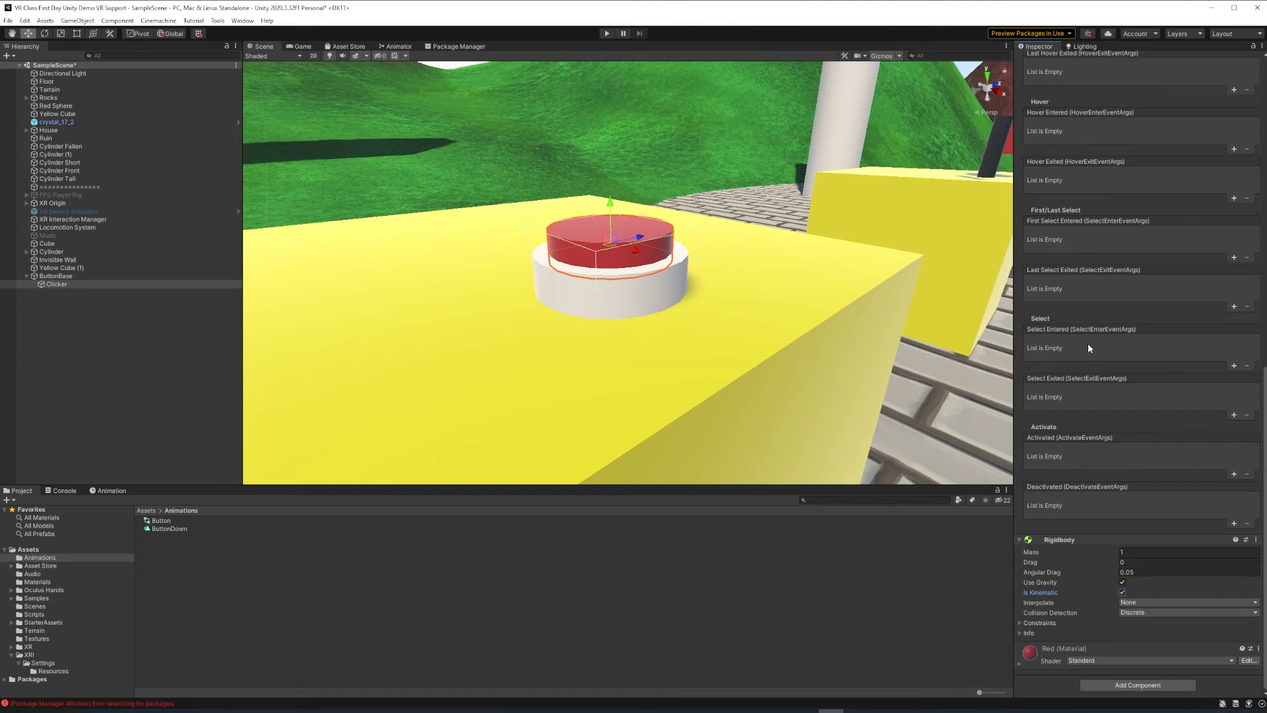
- Add a Hover Entered event on Clicker's XR Simple Interactable that sets its Animator's enabled property to true, and test it in play mode
scroll(1087, 308, up, 3)
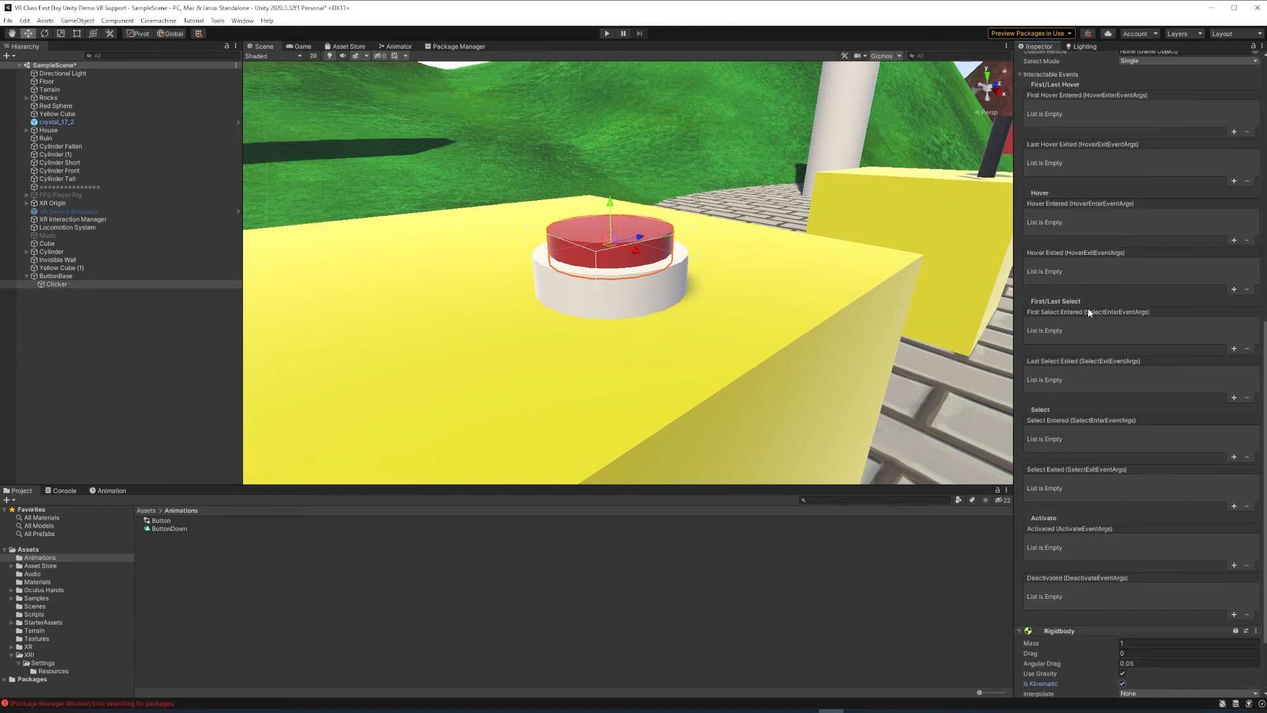
click(1023, 72)
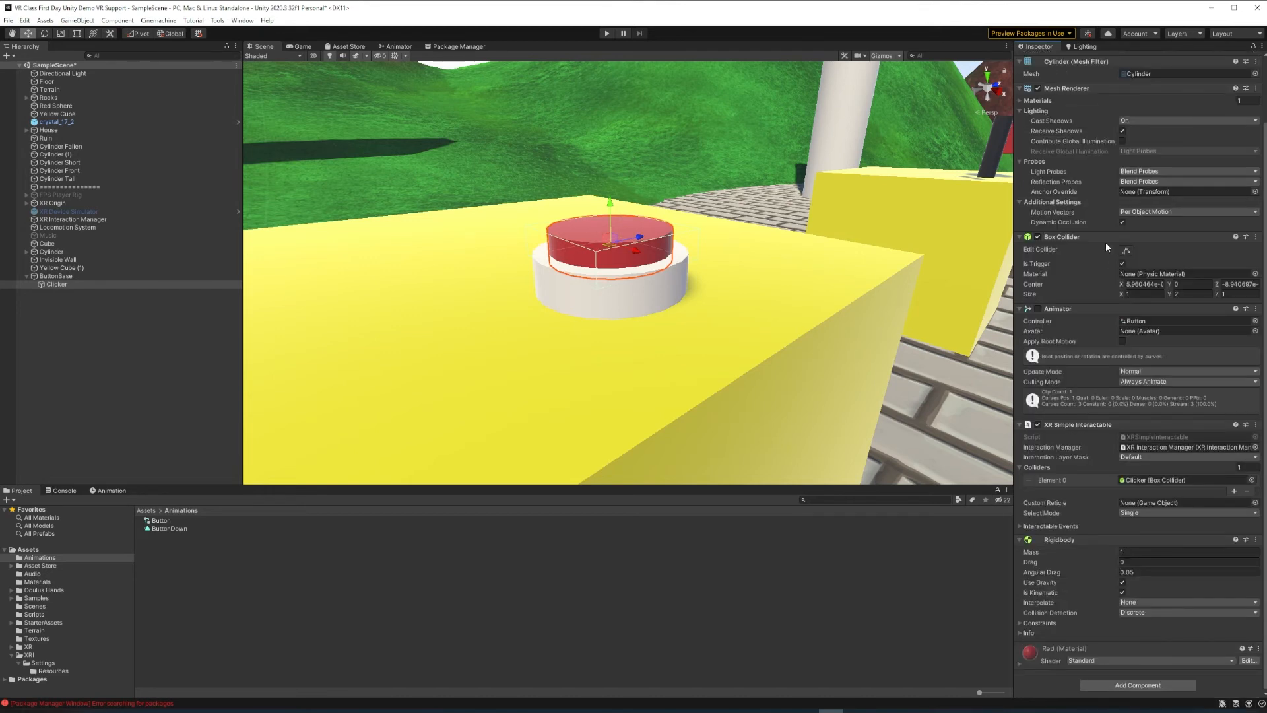
click(1020, 526)
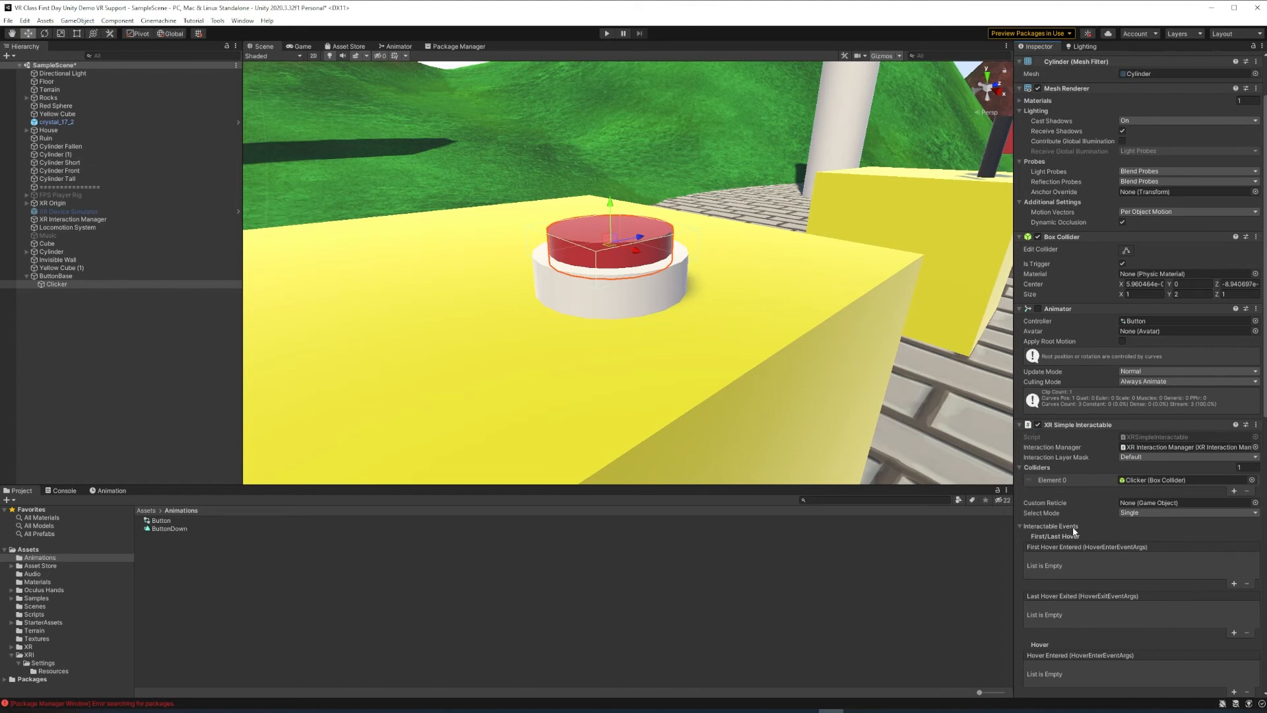
scroll(1086, 518, down, 9)
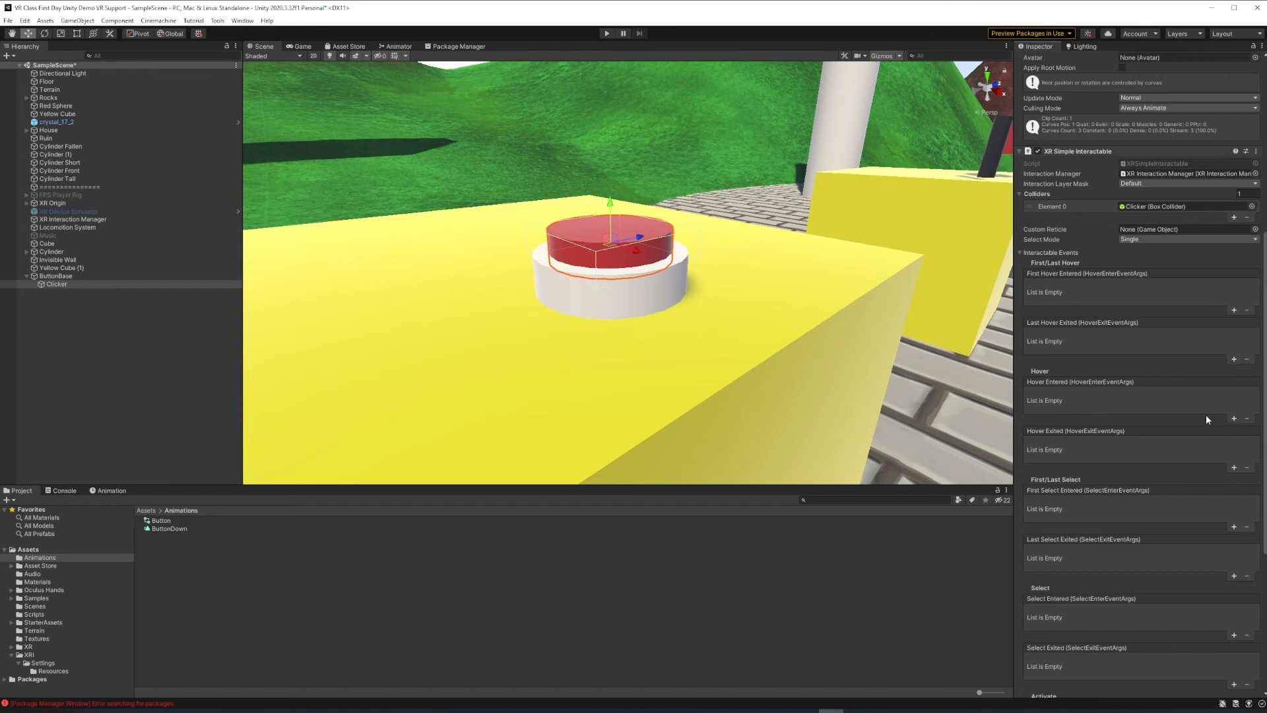
click(1234, 418)
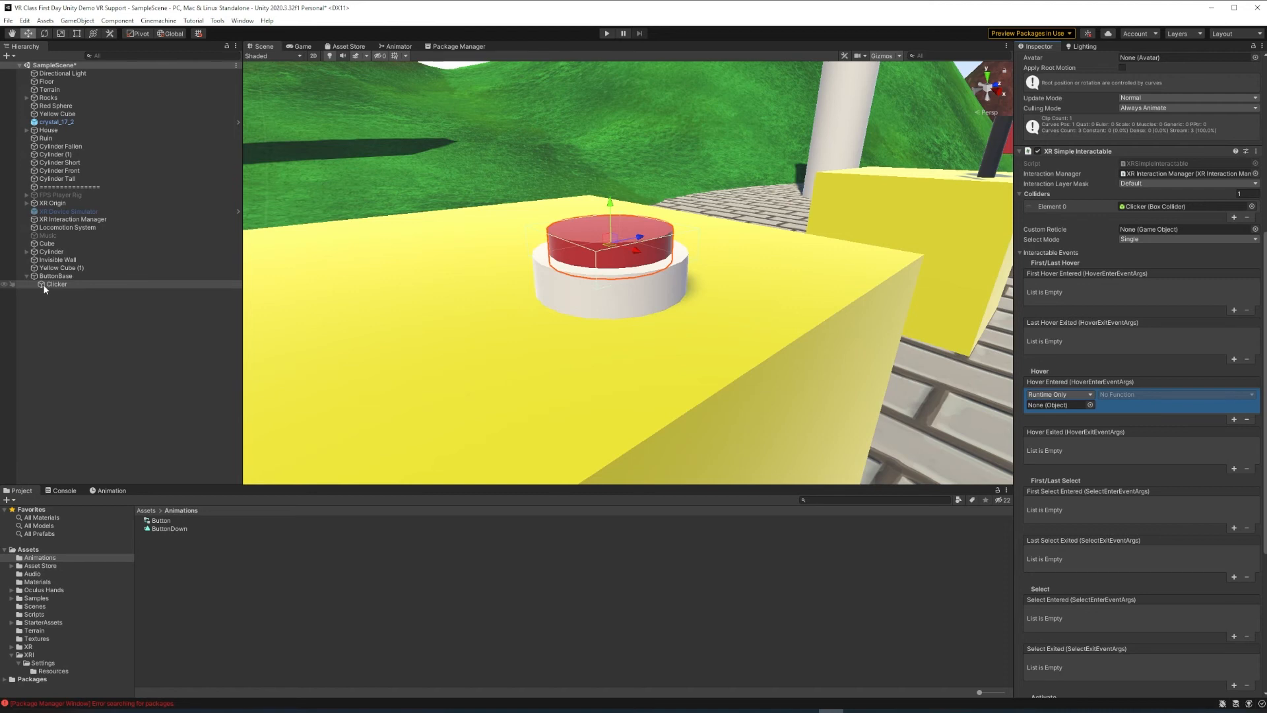
drag(42, 288, 1042, 407)
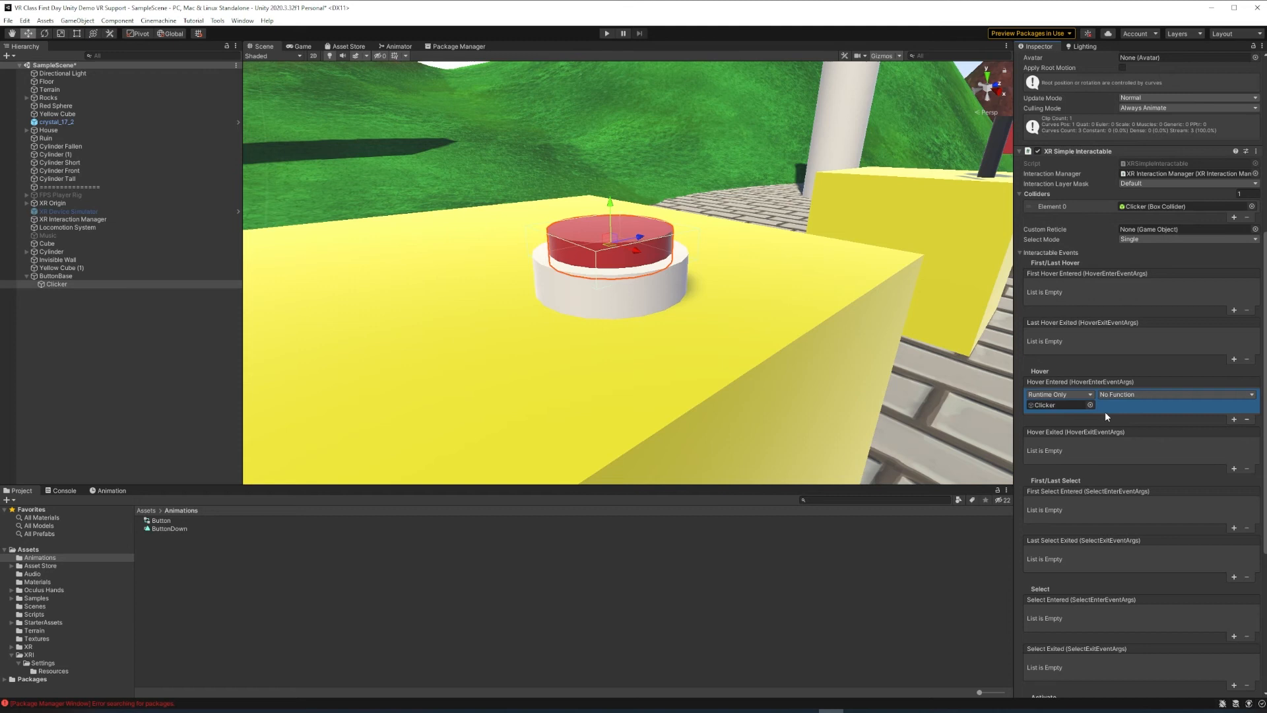
click(1171, 398)
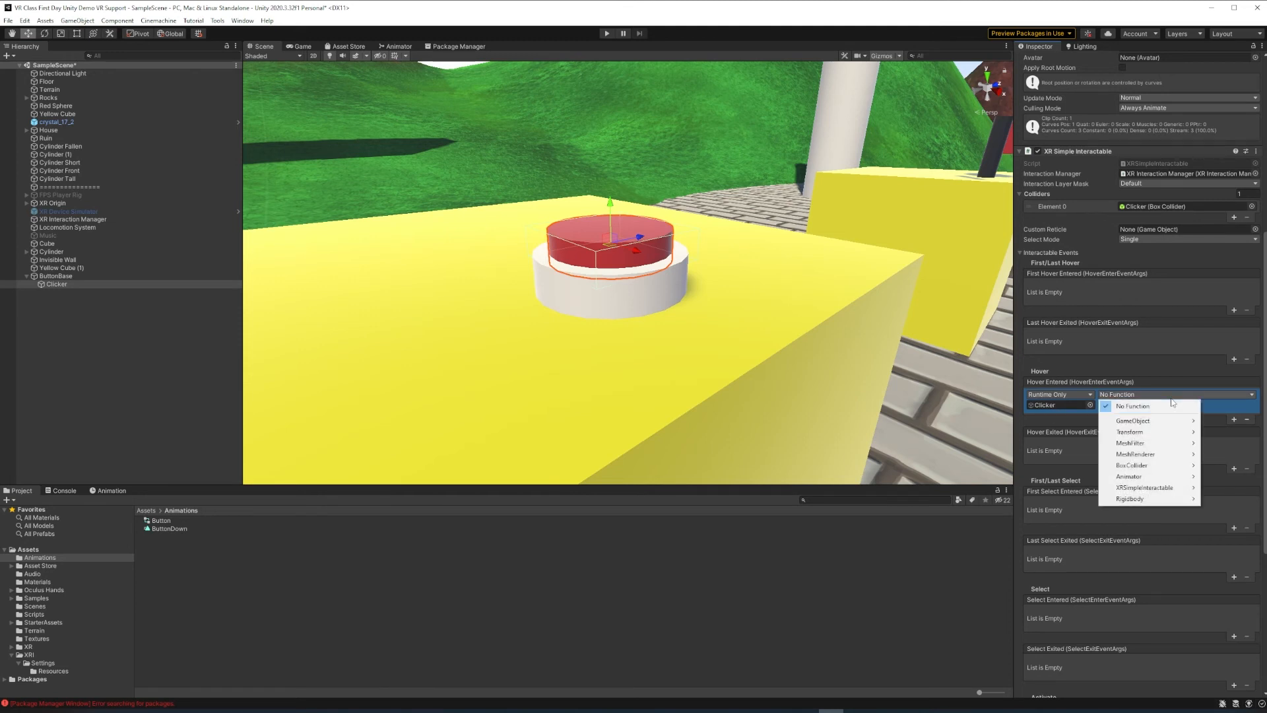
mouse_move(1154, 476)
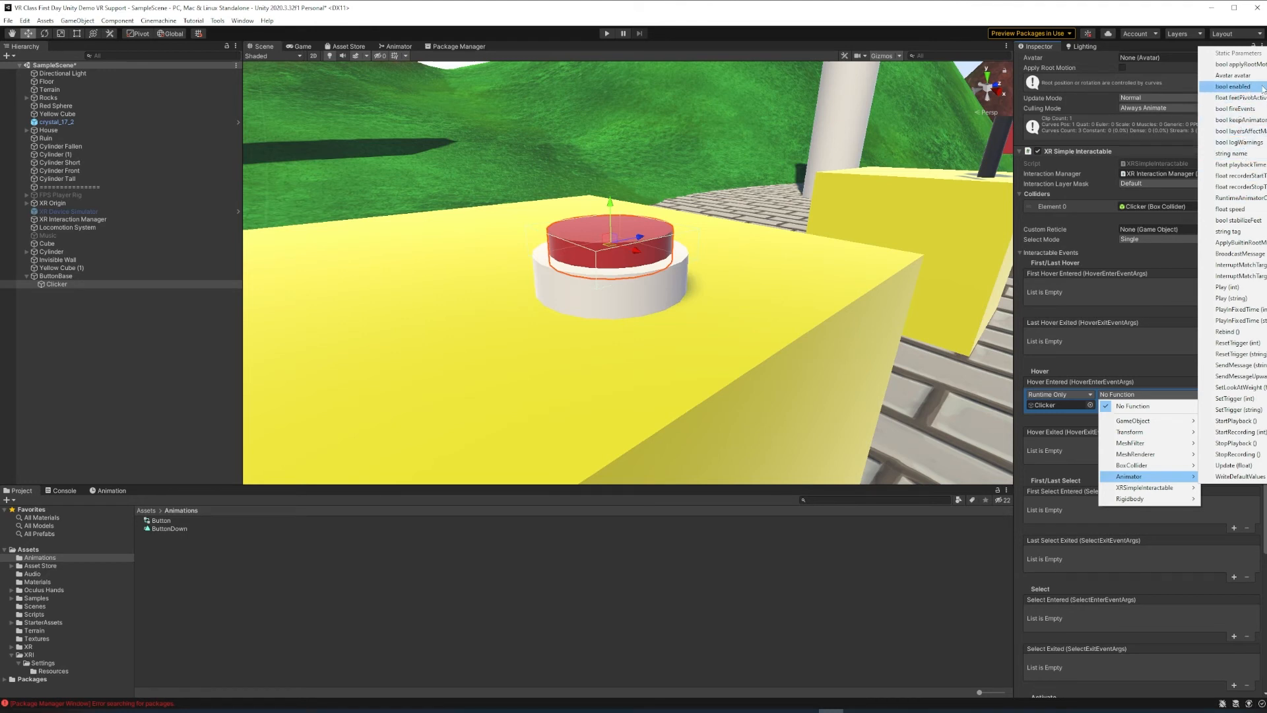
click(1232, 86)
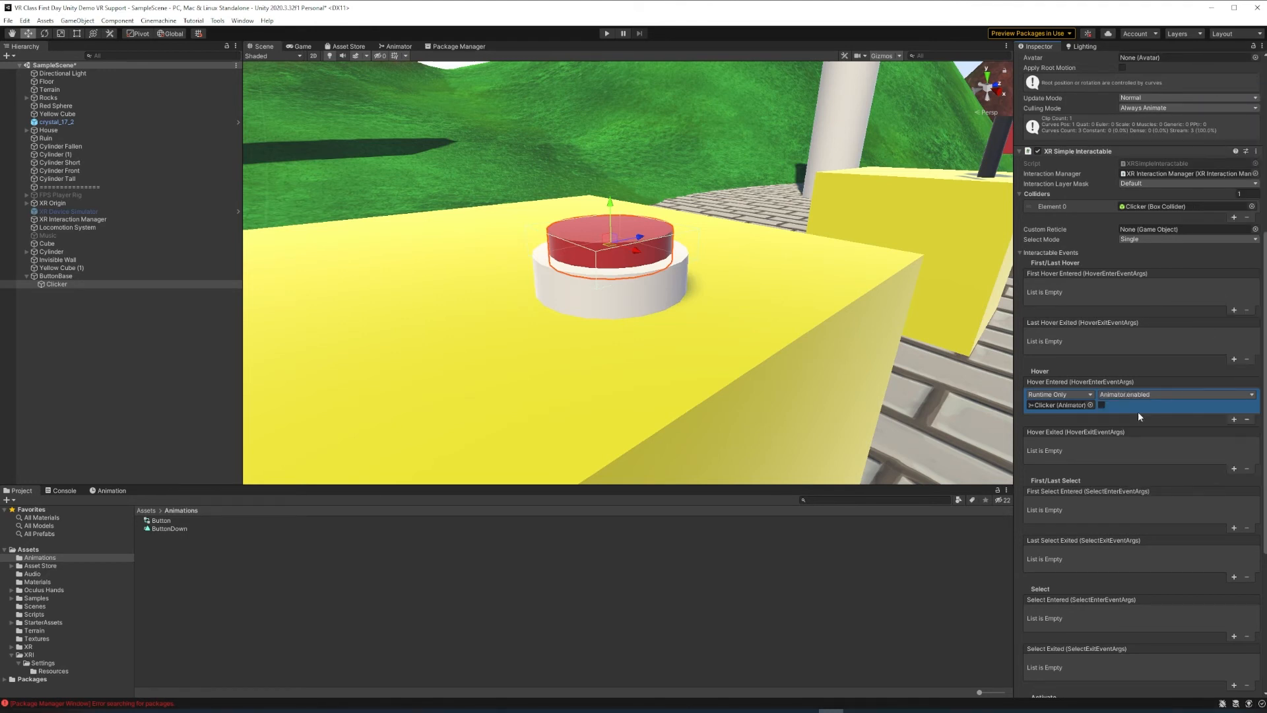
click(1101, 404)
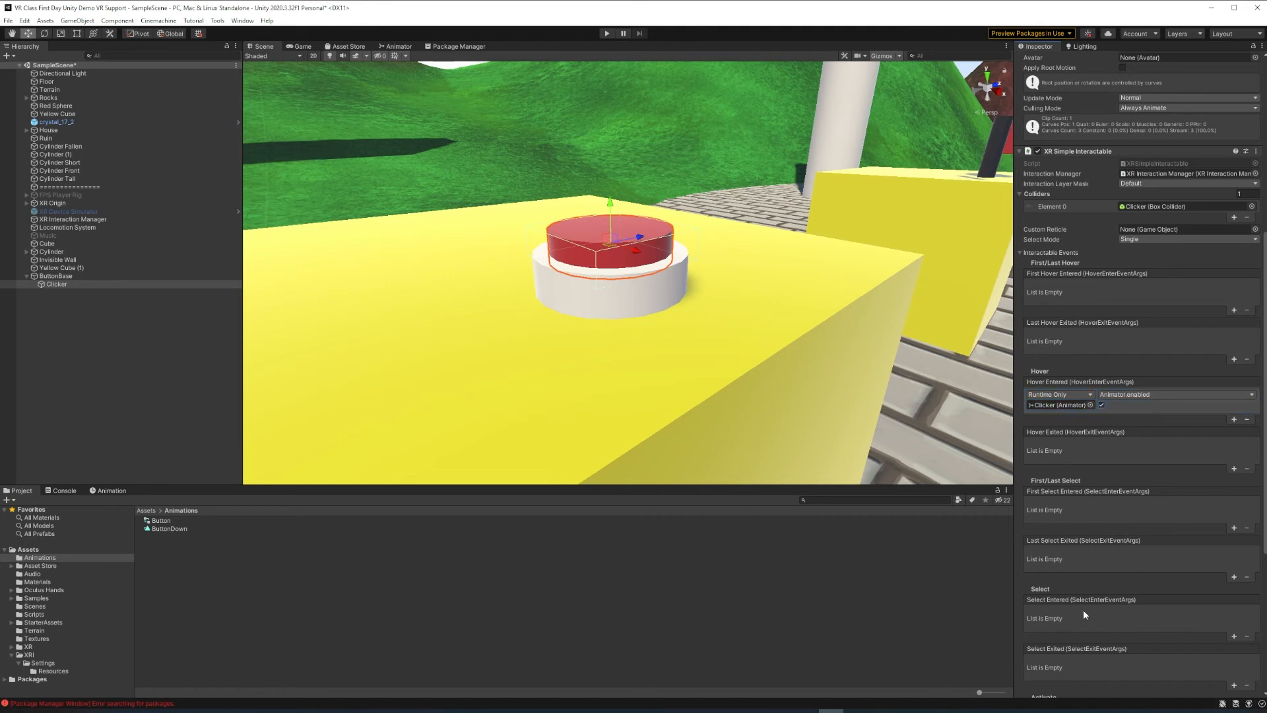
click(606, 36)
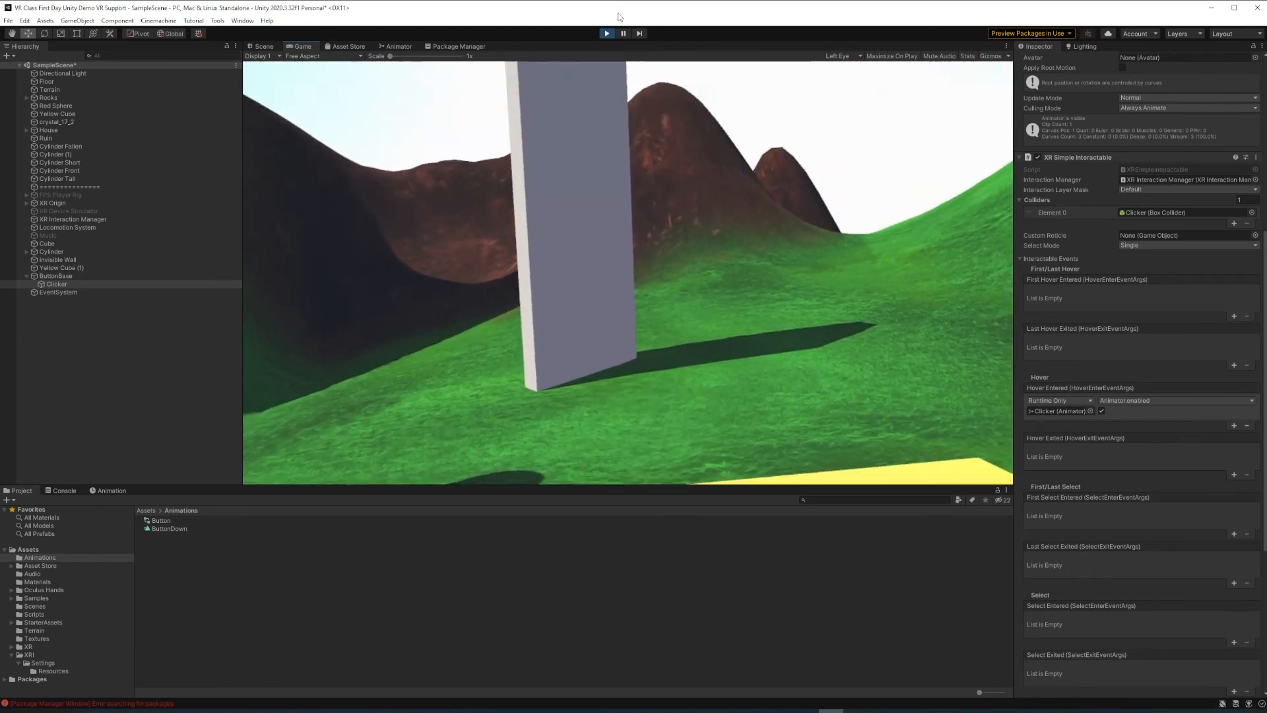
click(606, 33)
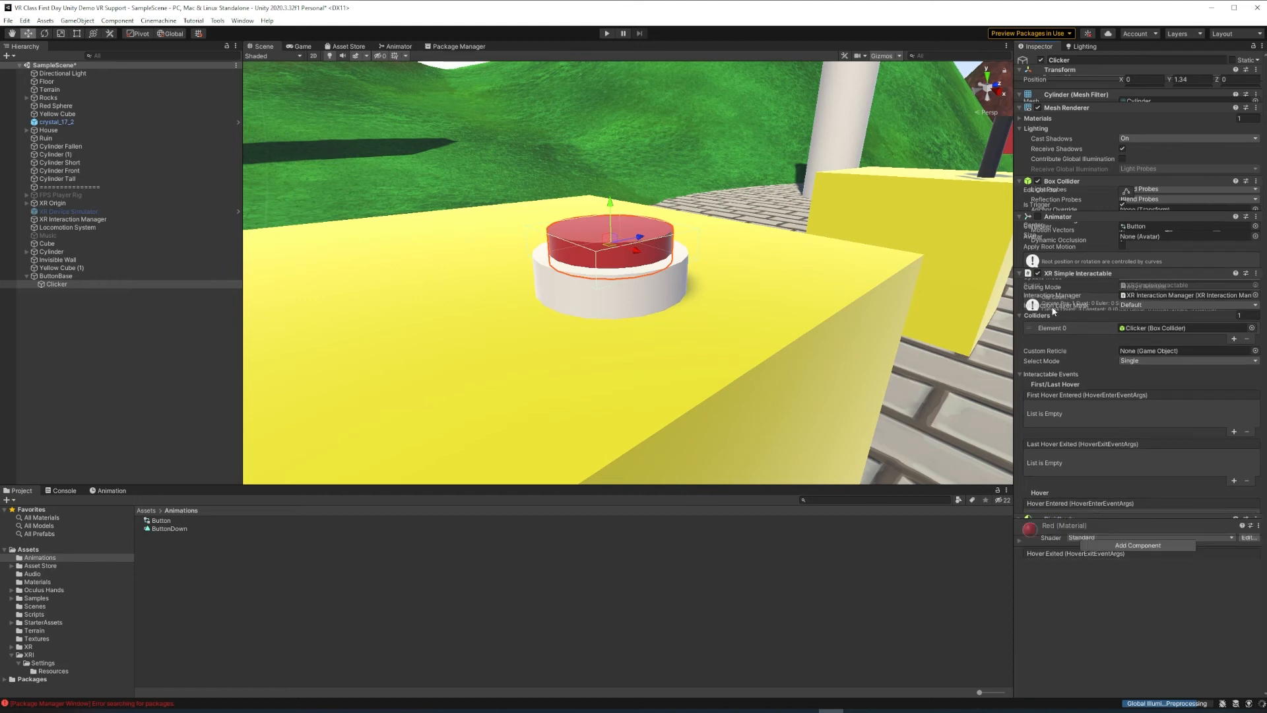
- Add a second Hover Entered event that calls GameObject.SetActive with true on the Music object, and test it in play mode
click(55, 284)
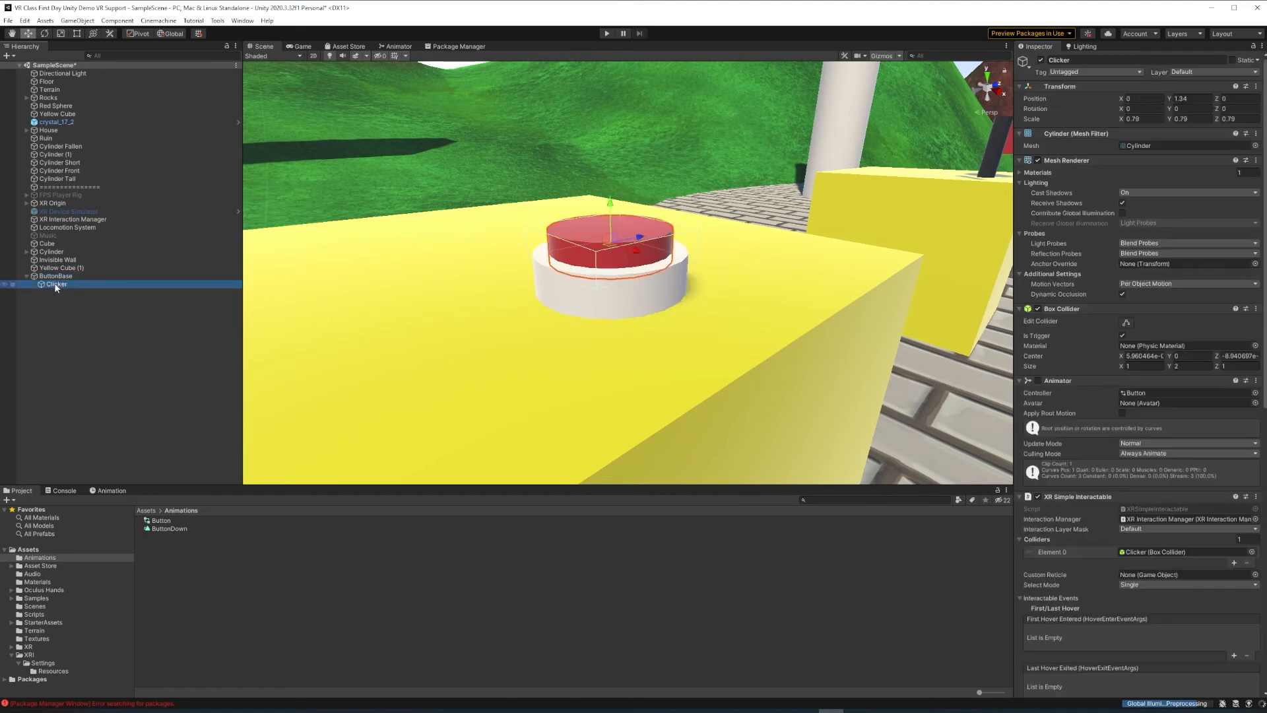
scroll(1088, 521, down, 8)
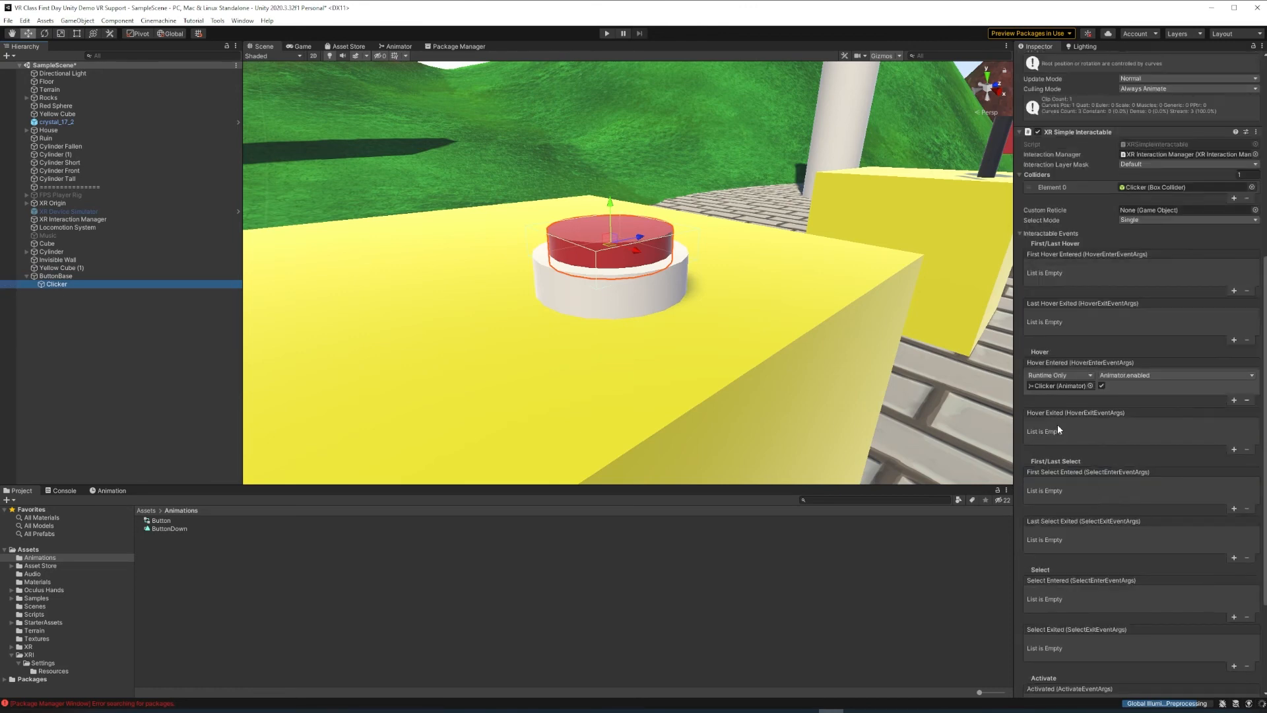
click(1233, 399)
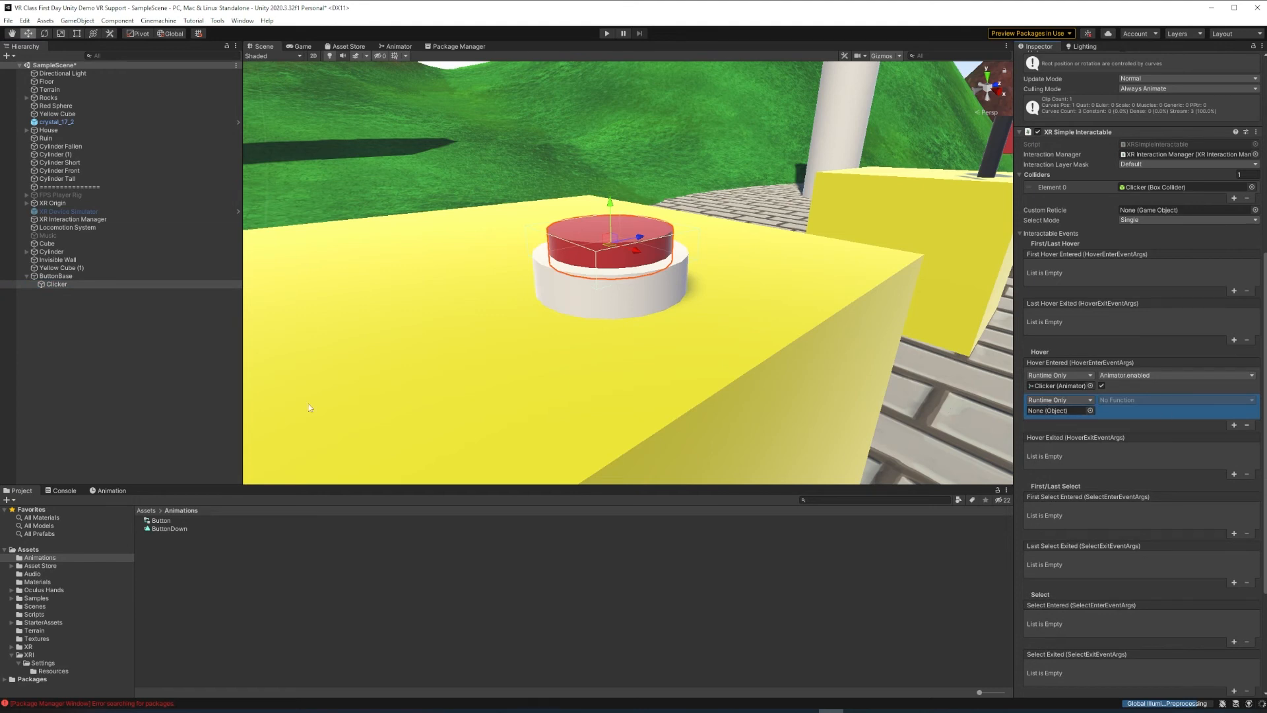
click(28, 277)
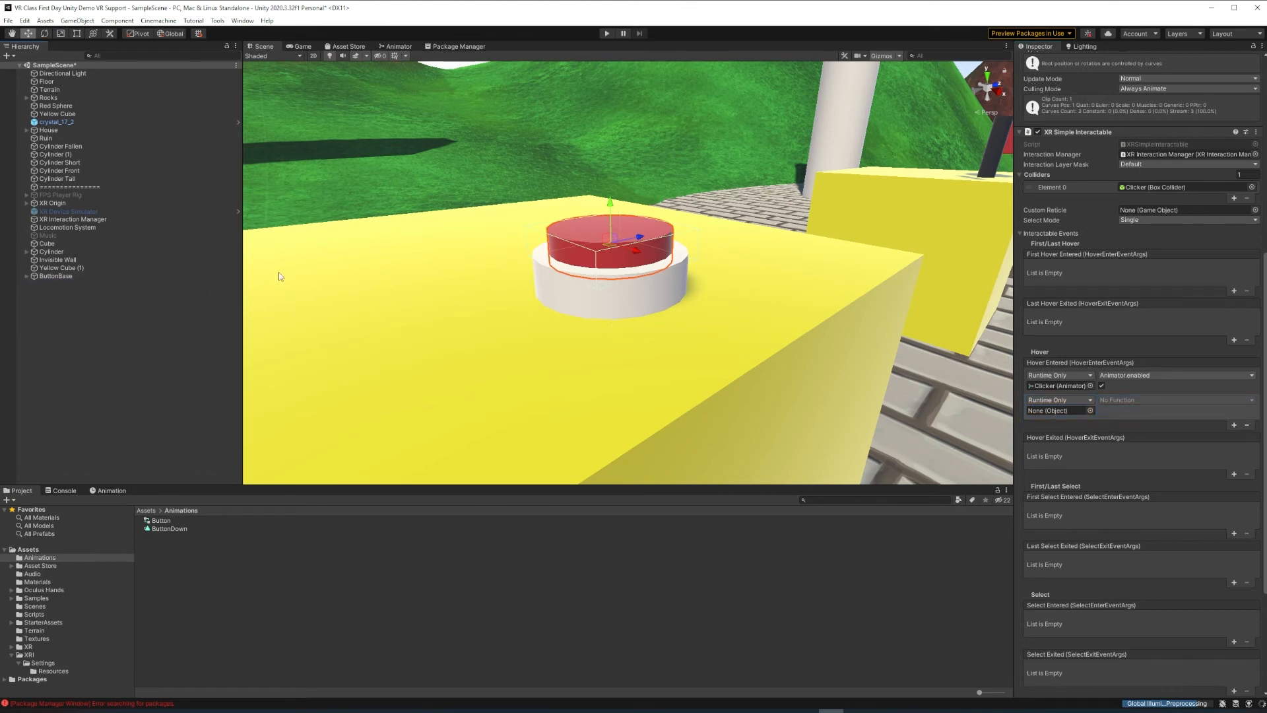
click(36, 237)
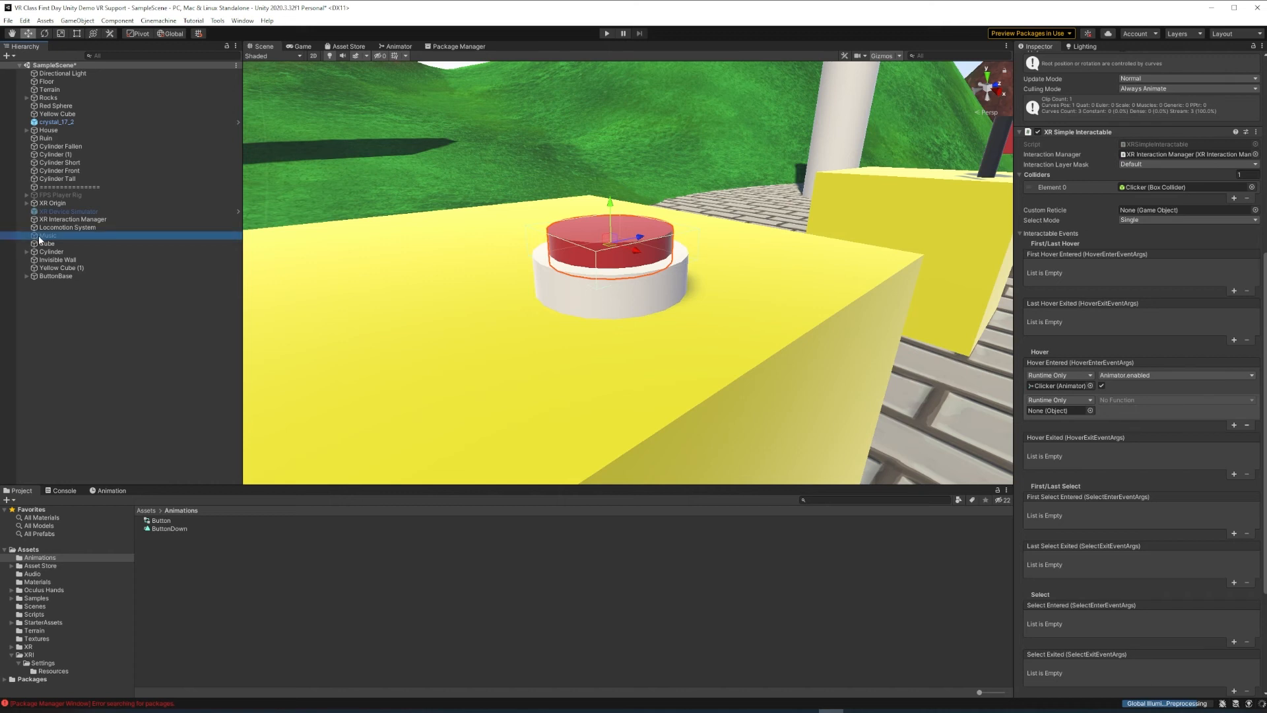
drag(40, 241, 1067, 416)
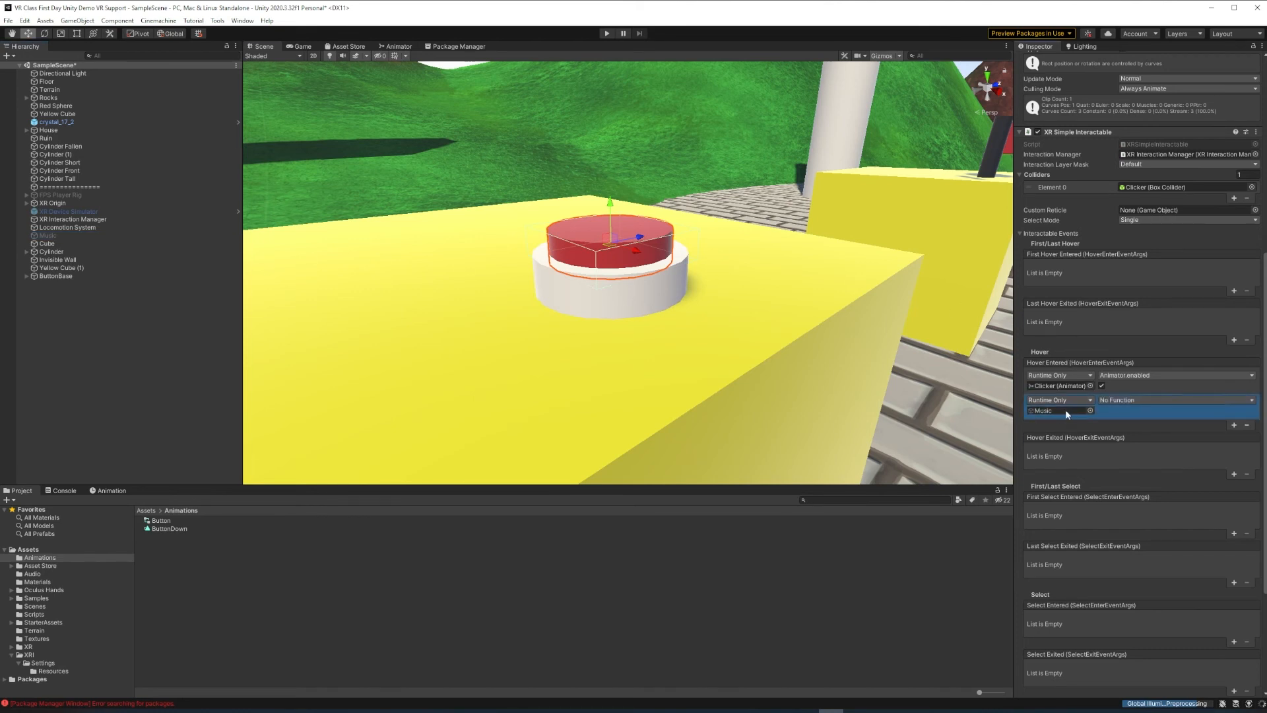
click(1134, 399)
mouse_move(1140, 451)
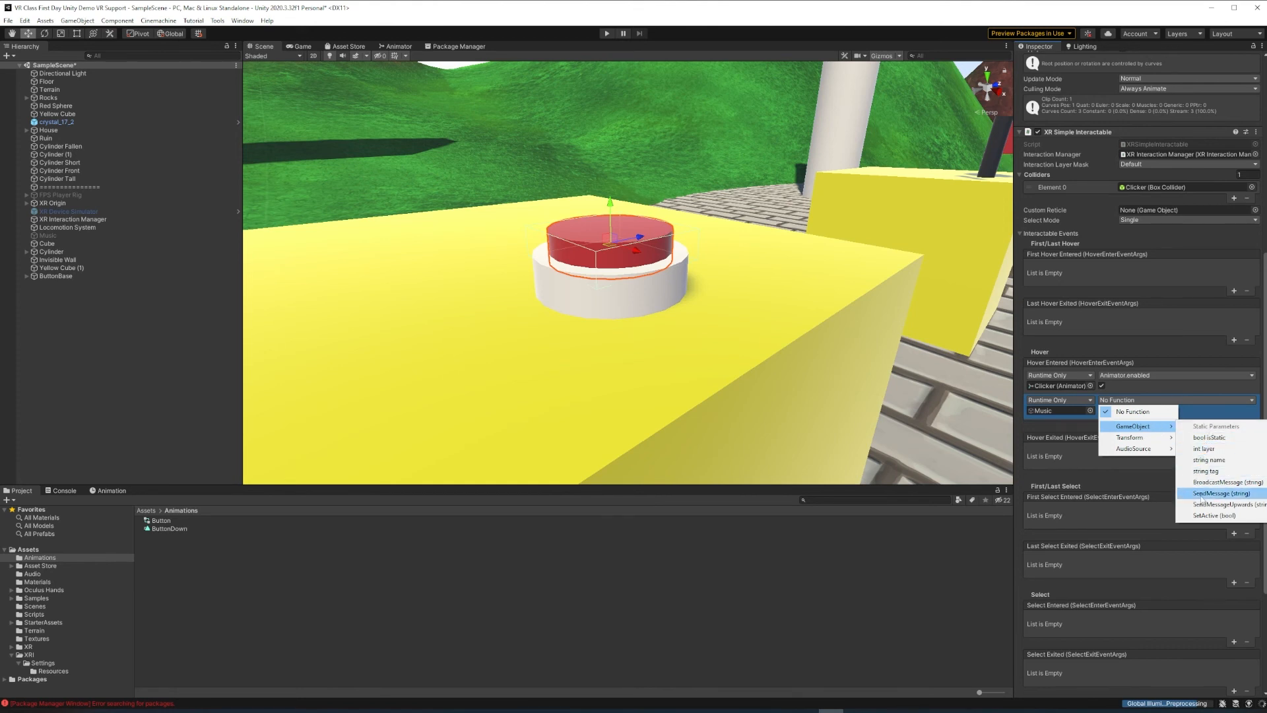
click(1213, 515)
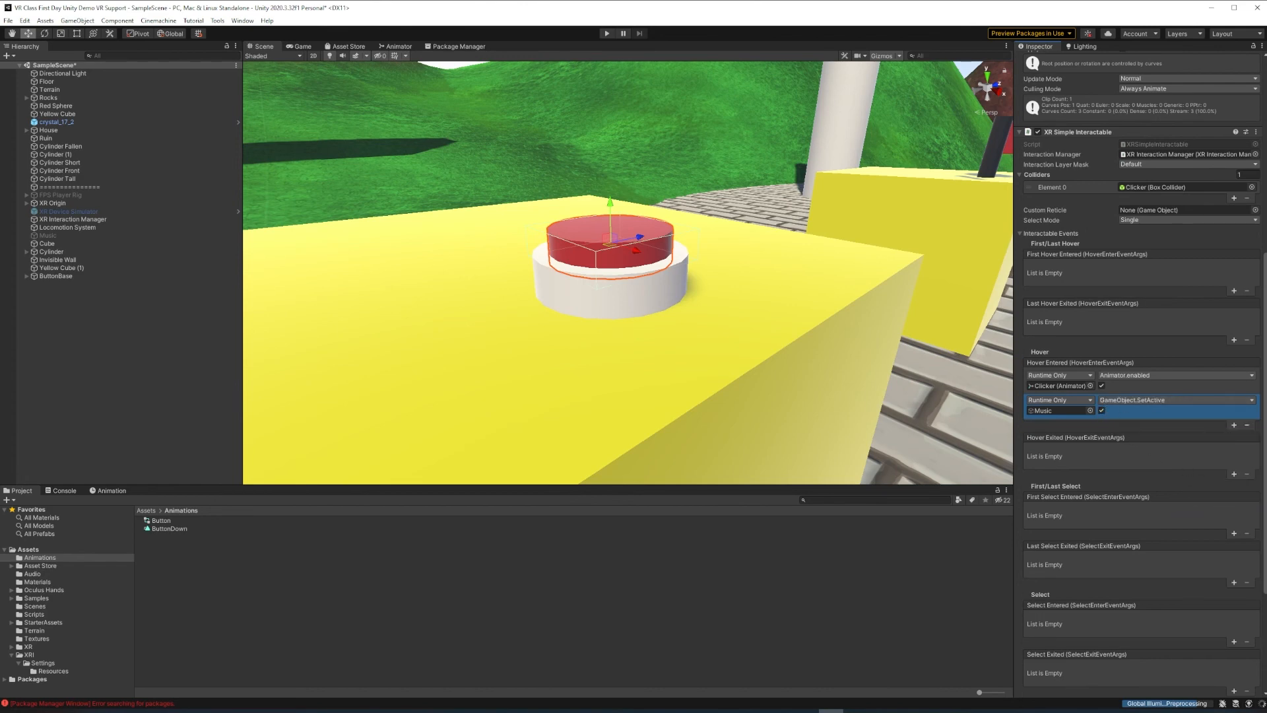
click(607, 33)
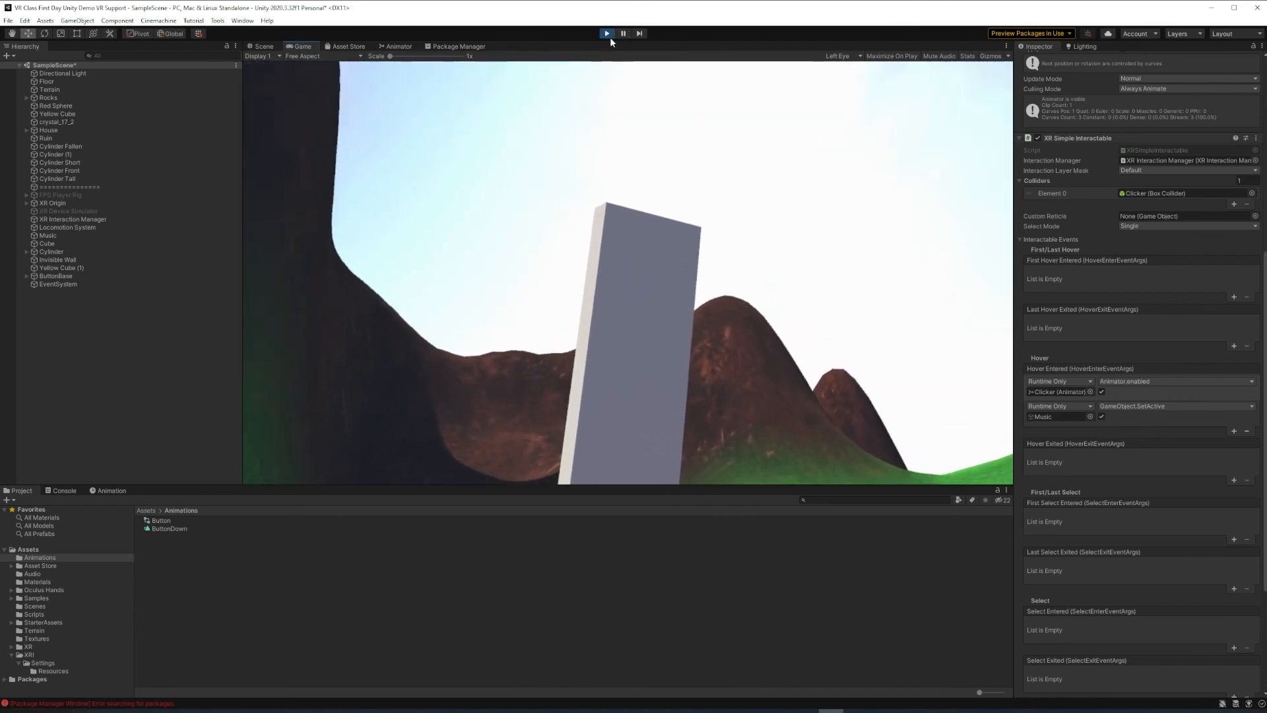
click(607, 33)
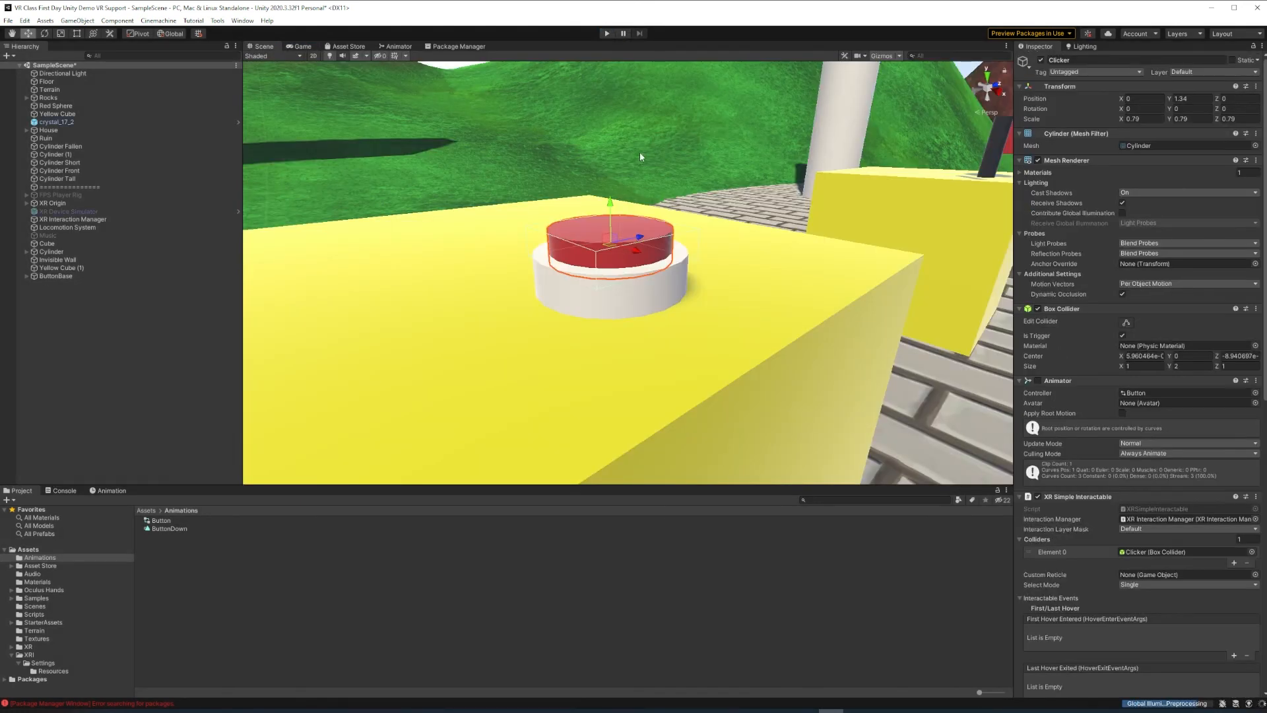
- Try rotating the tall Ruin slab beyond the yellow cube and undo the rotation
right_drag(681, 149, 583, 66)
scroll(581, 243, down, 4)
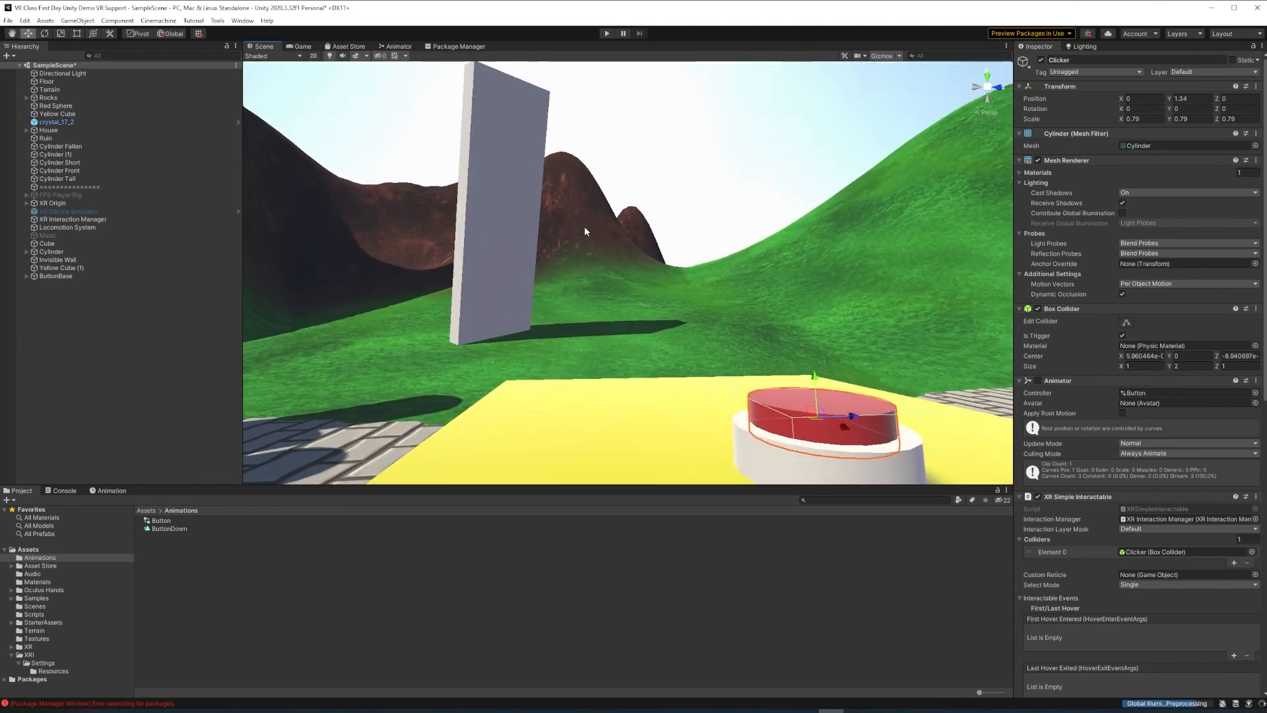
scroll(588, 223, down, 2)
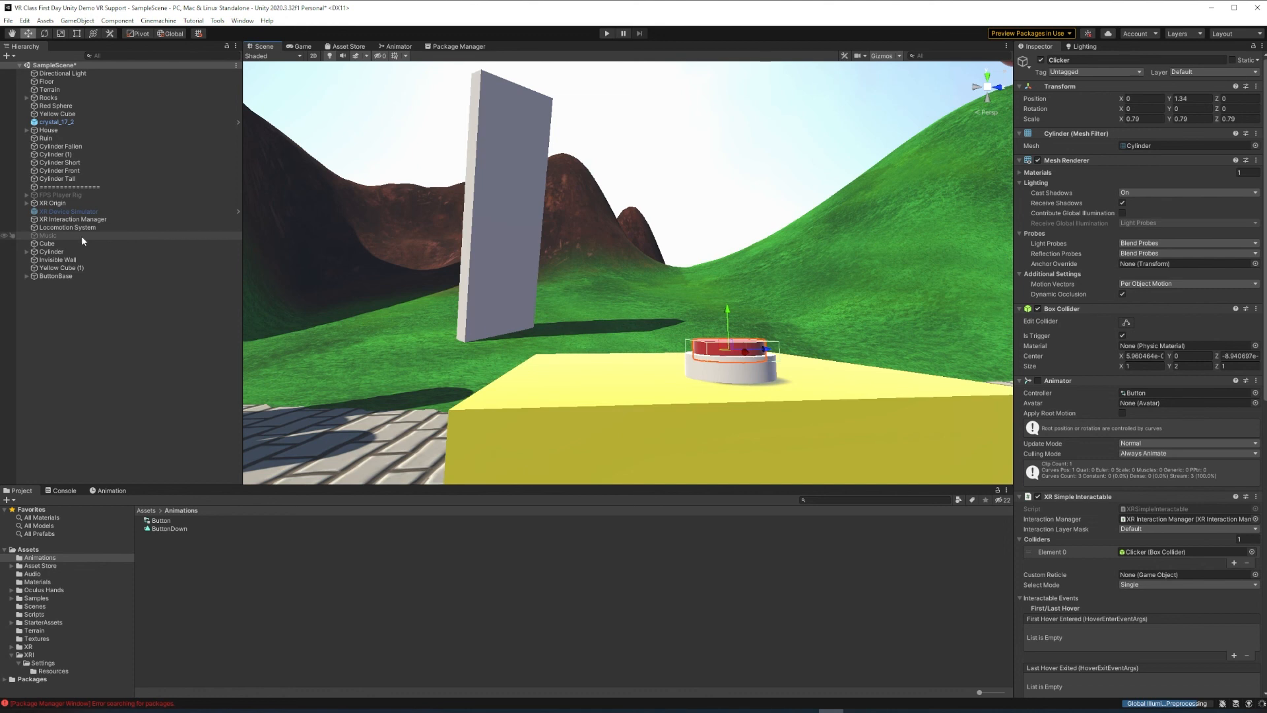
click(508, 192)
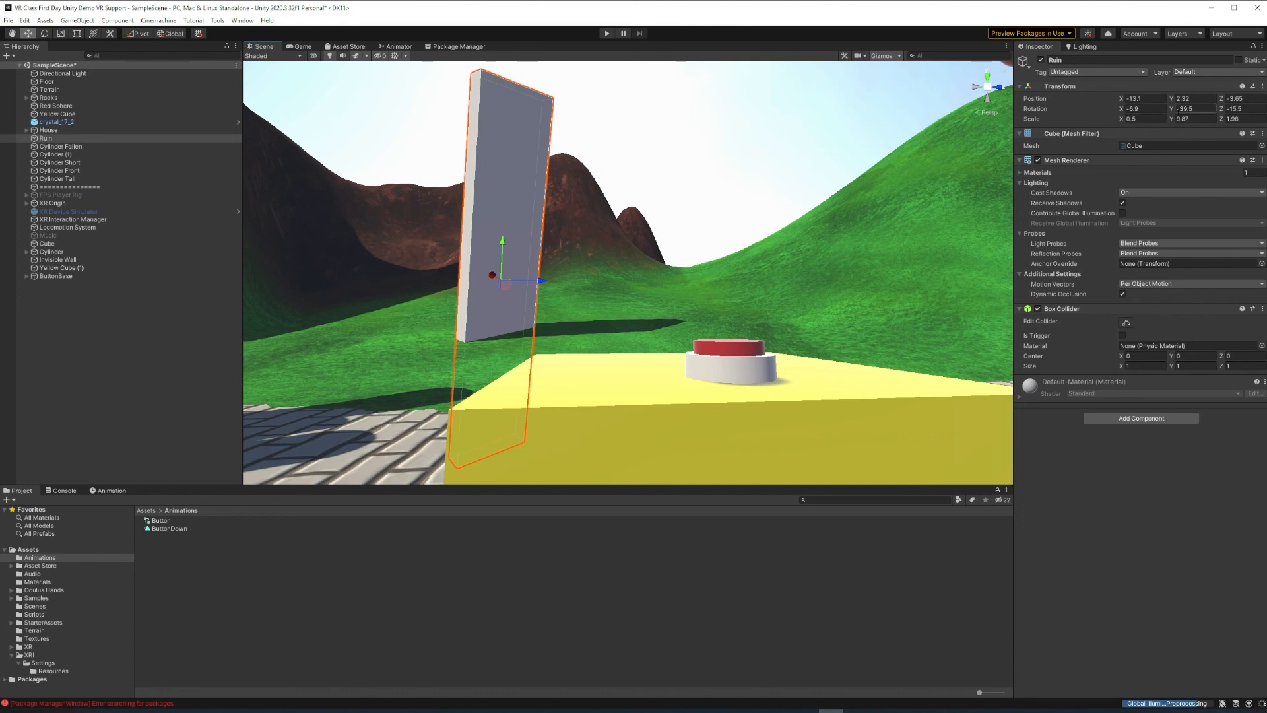
key(e)
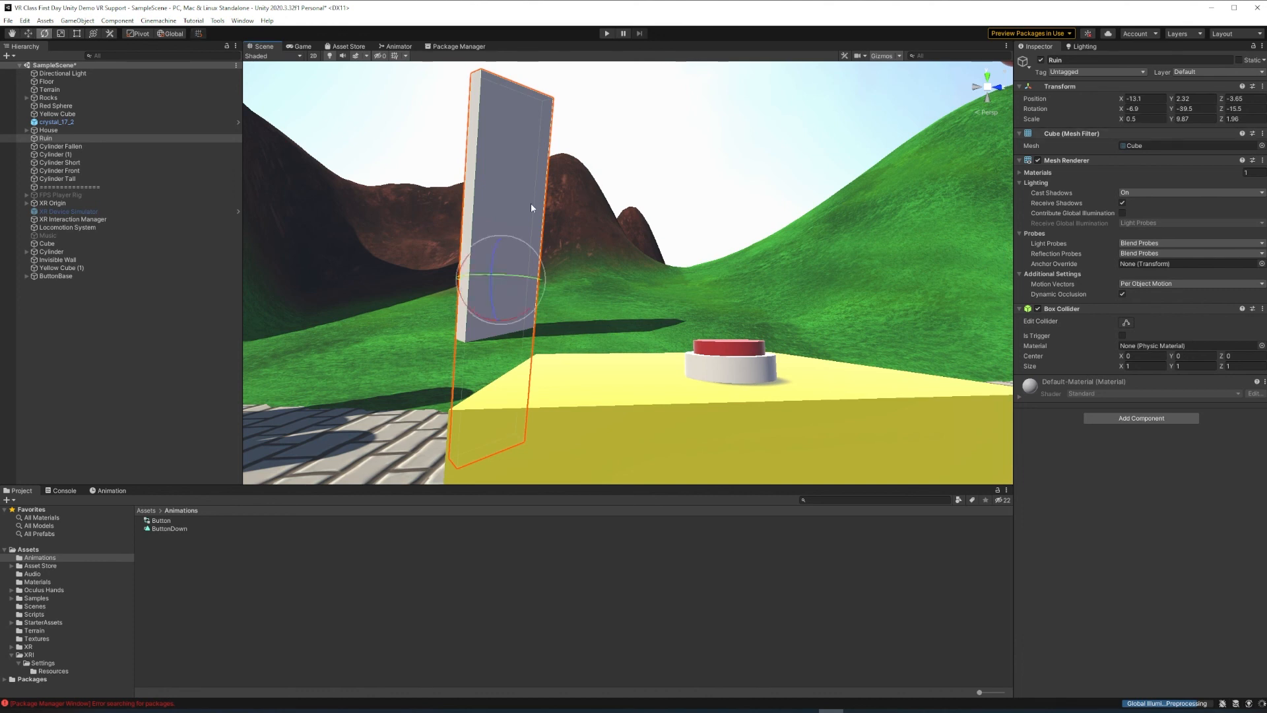
drag(524, 239, 624, 368)
key(ctrl+z)
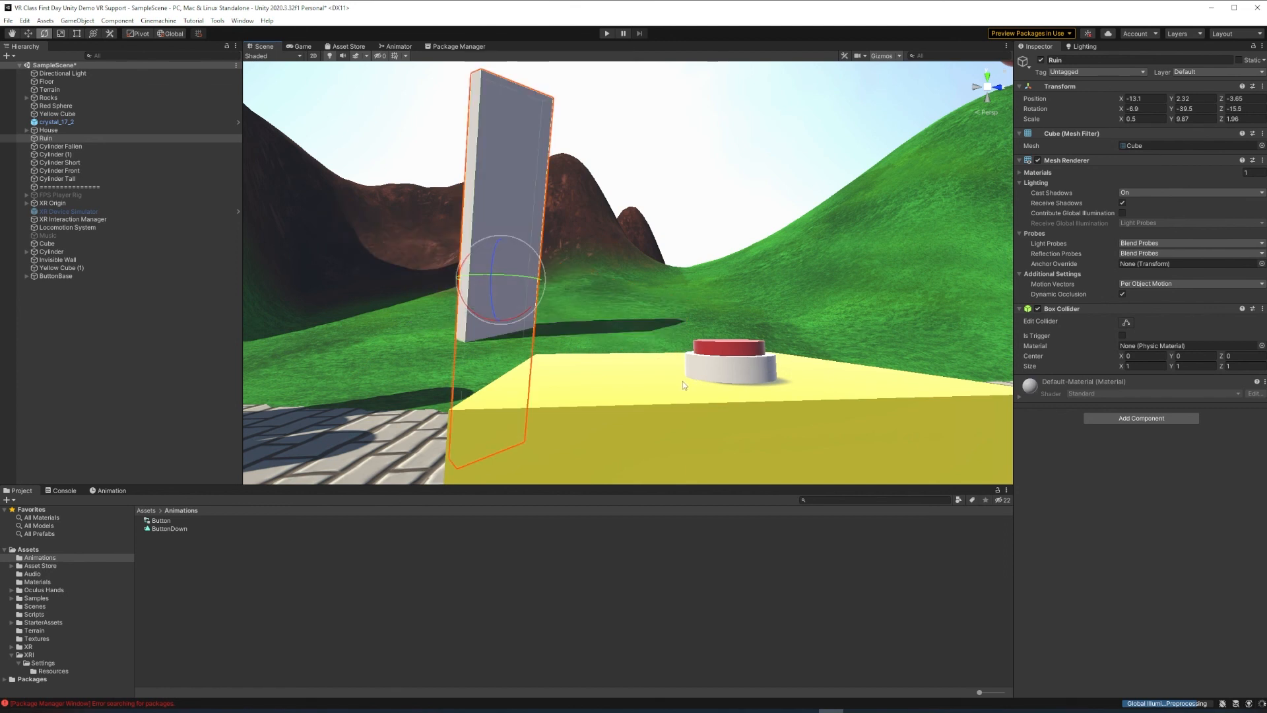